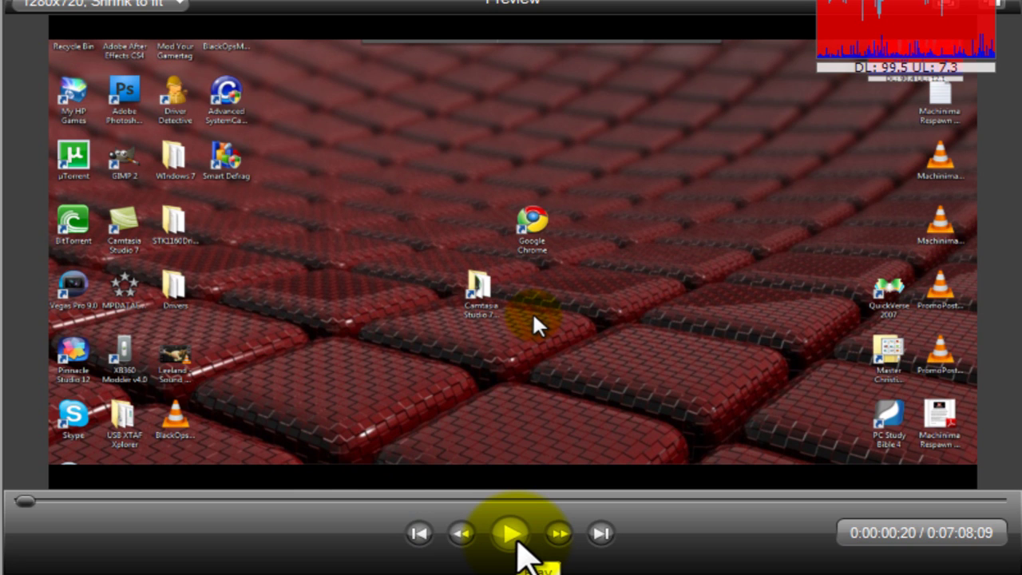
- Play part of the edited recording in the preview, replay it from the beginning and pause it
click(511, 534)
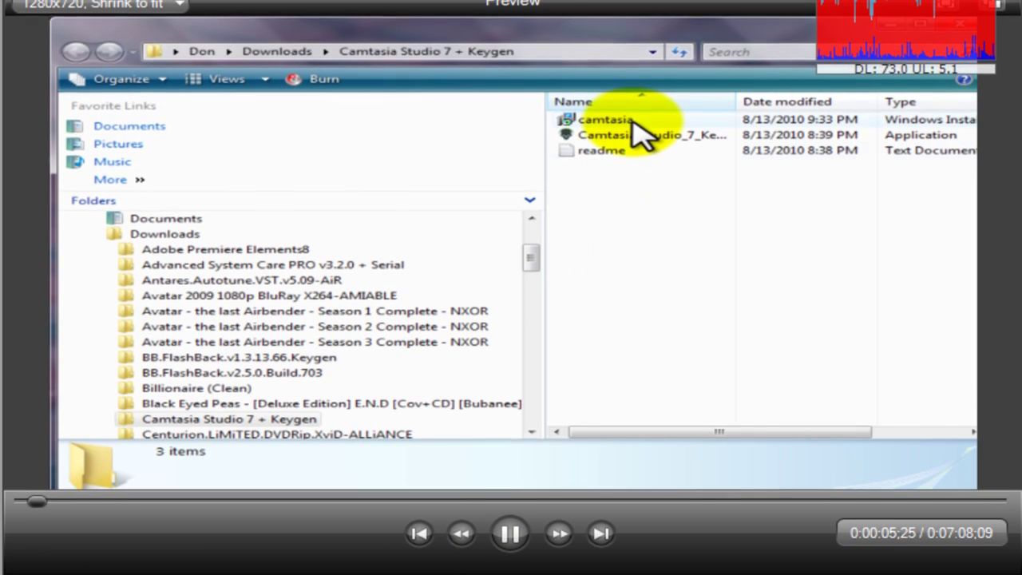
key(space)
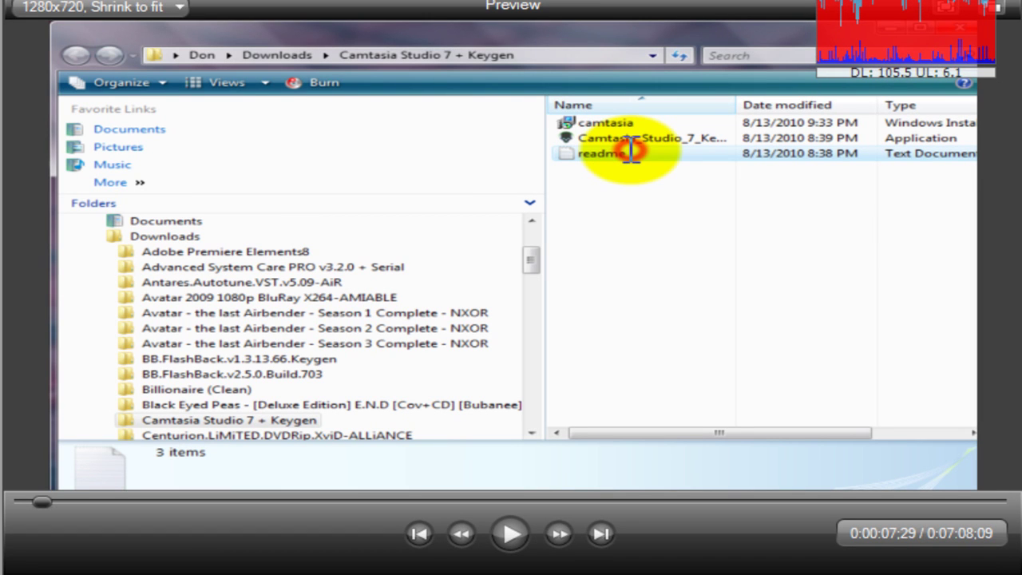
click(418, 534)
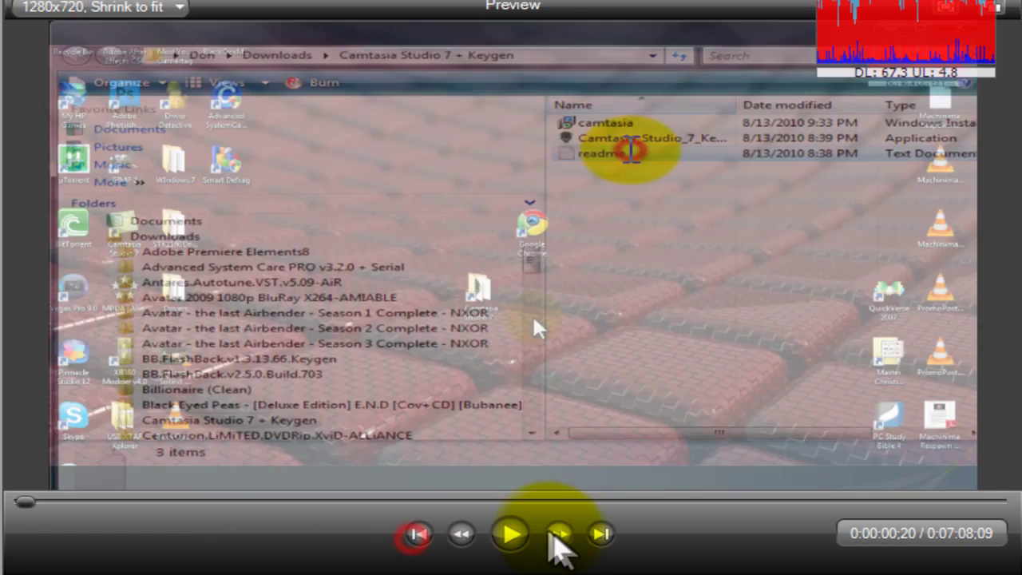
click(512, 534)
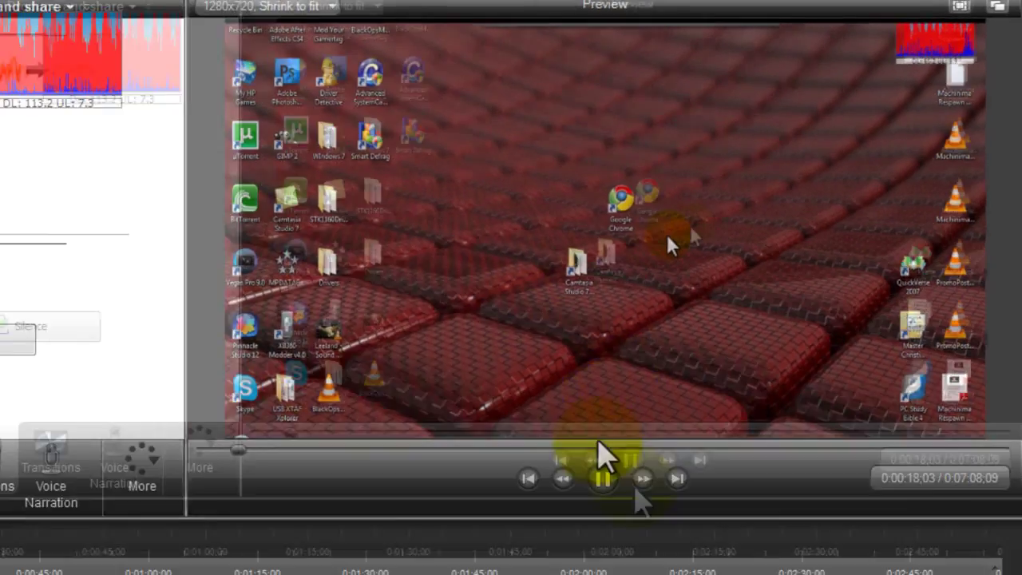
click(509, 533)
- Move the bandwidth monitor off the editing area and return the playhead to the start of the timeline
drag(330, 51, 981, 20)
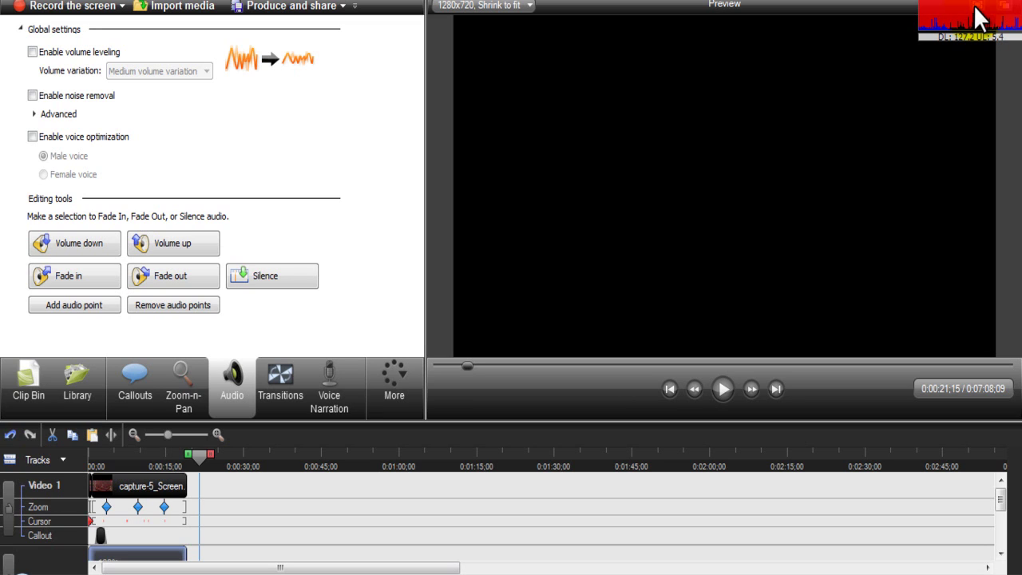
click(199, 462)
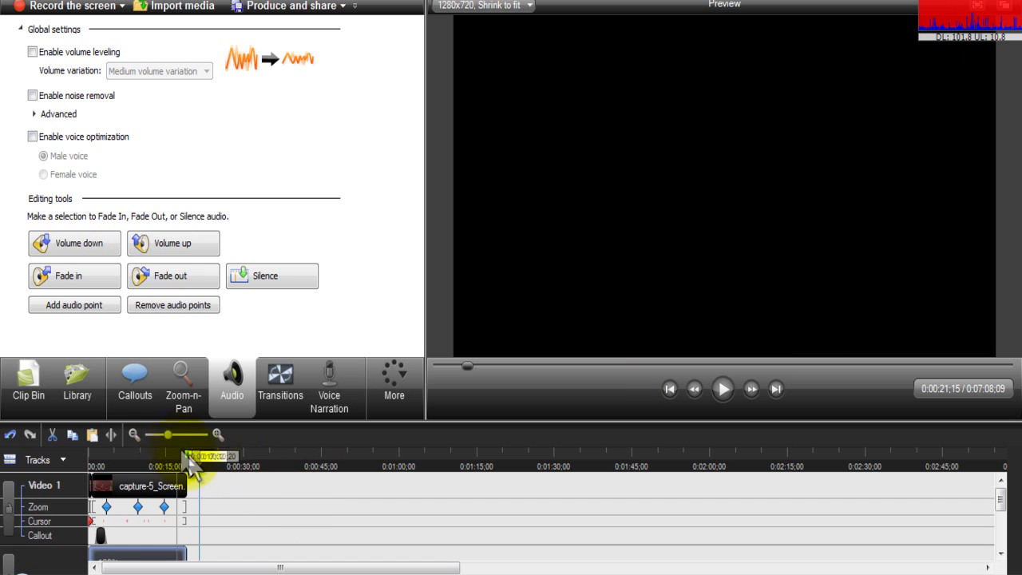
drag(197, 460, 85, 459)
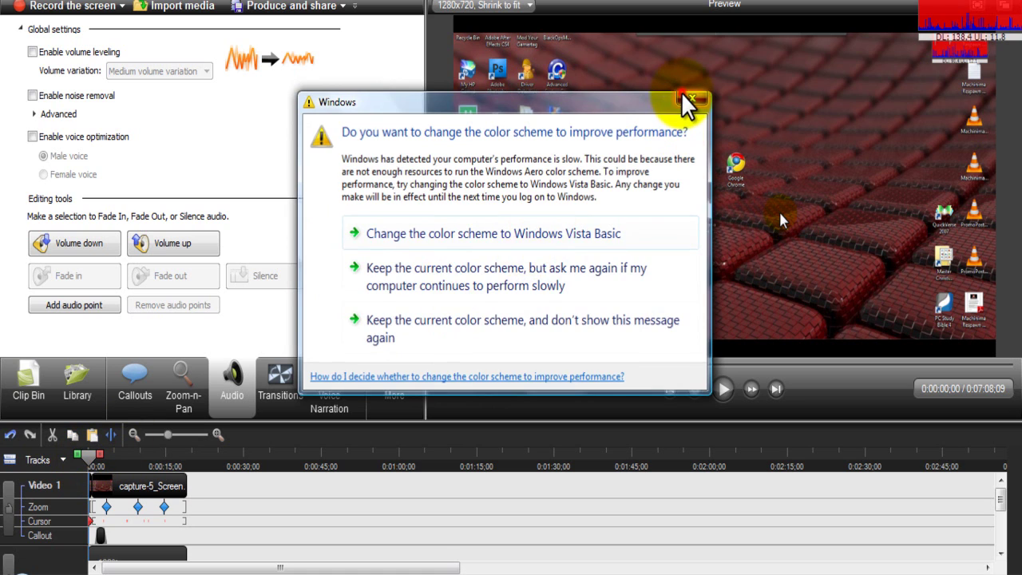
click(685, 98)
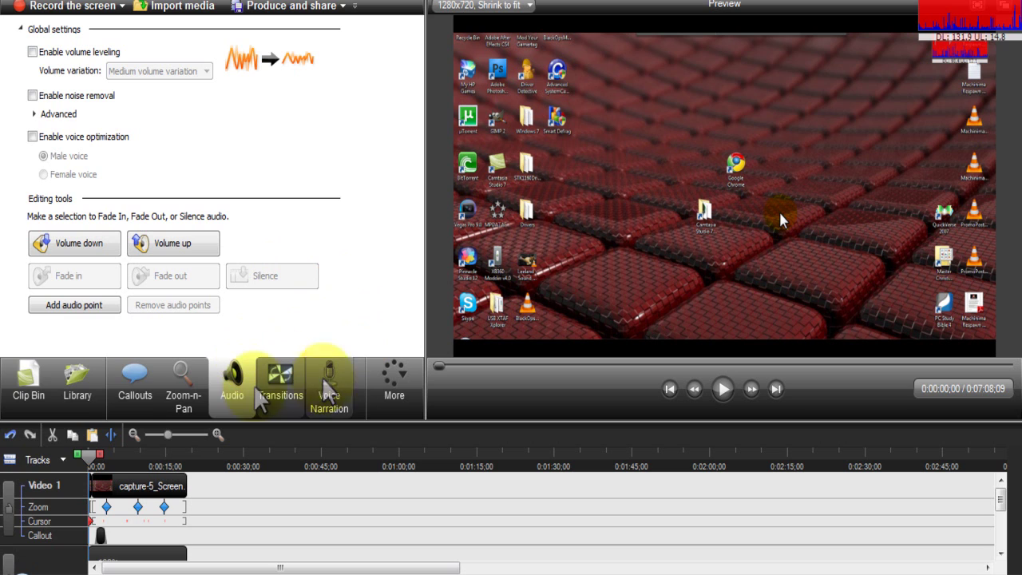
- Show the recordings in the Clip Bin and move the playhead to 0:00:01;20, where the "Look at me" arrow appears
click(31, 389)
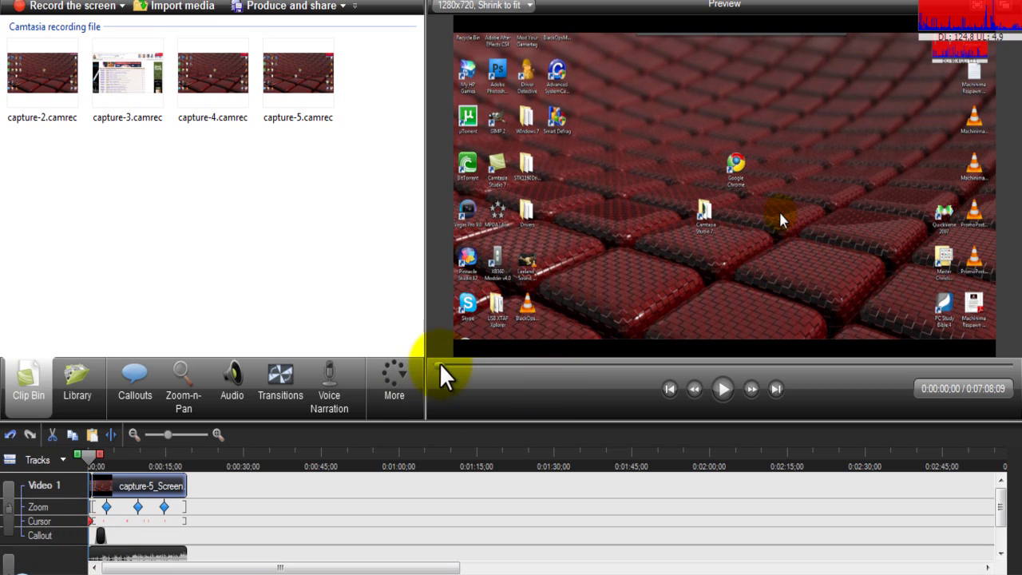
mouse_move(439, 366)
mouse_down()
mouse_move(489, 359)
mouse_move(445, 366)
mouse_up()
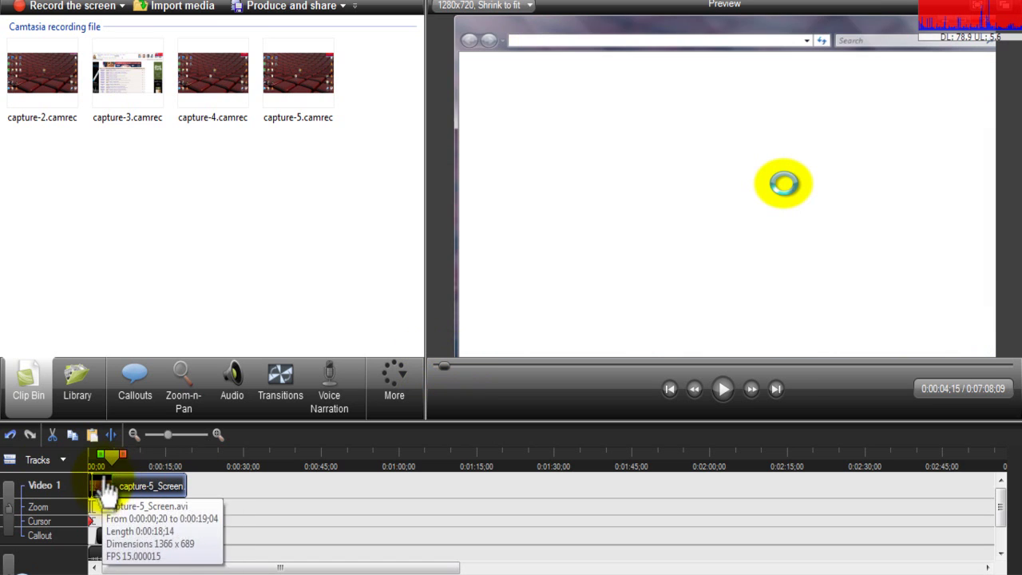
drag(110, 454, 99, 457)
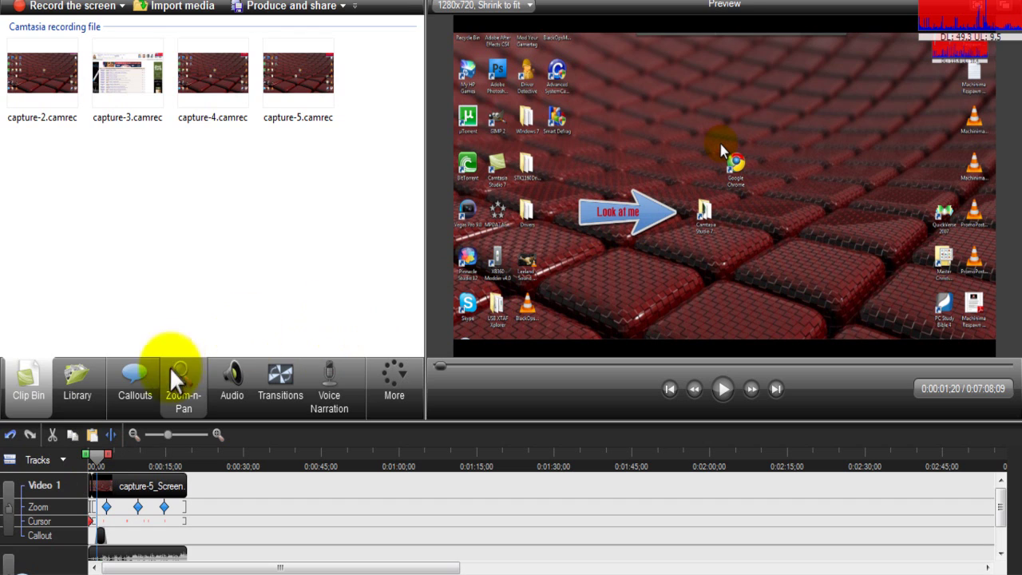
- Add a filled rounded-rectangle callout about 186 wide above the "Look at me" arrow and activate its text for editing
click(144, 387)
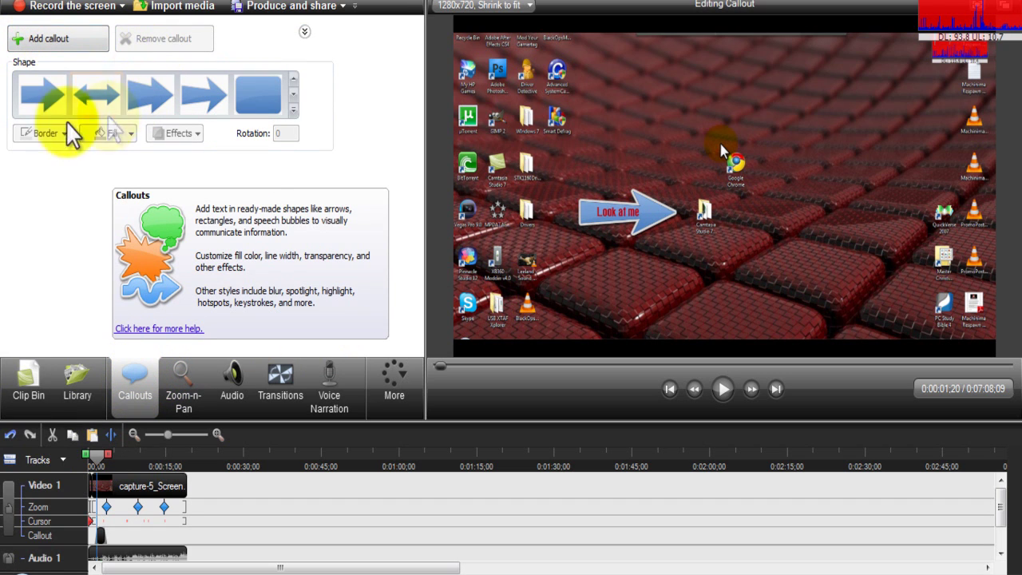
click(42, 97)
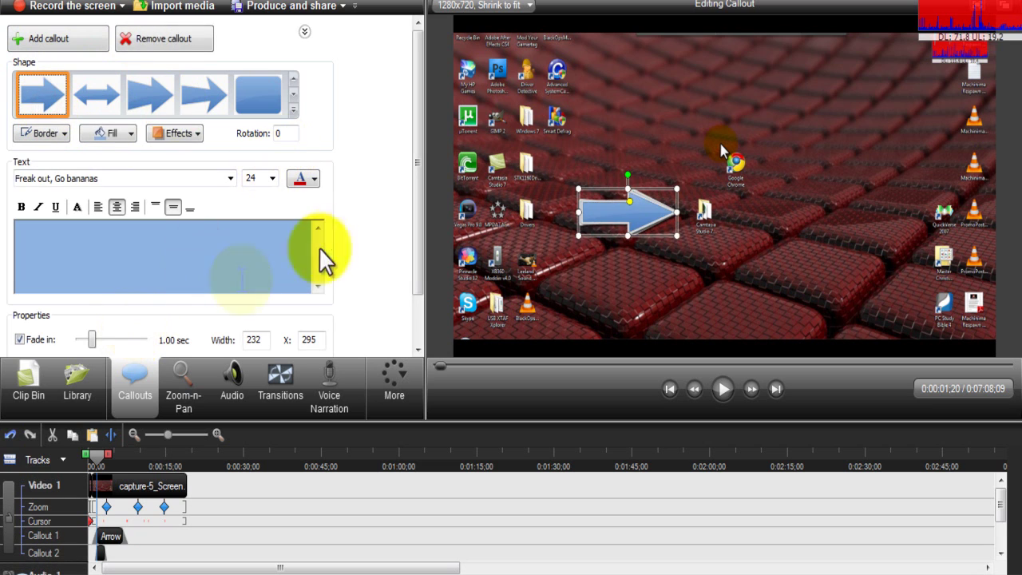
drag(657, 216, 638, 129)
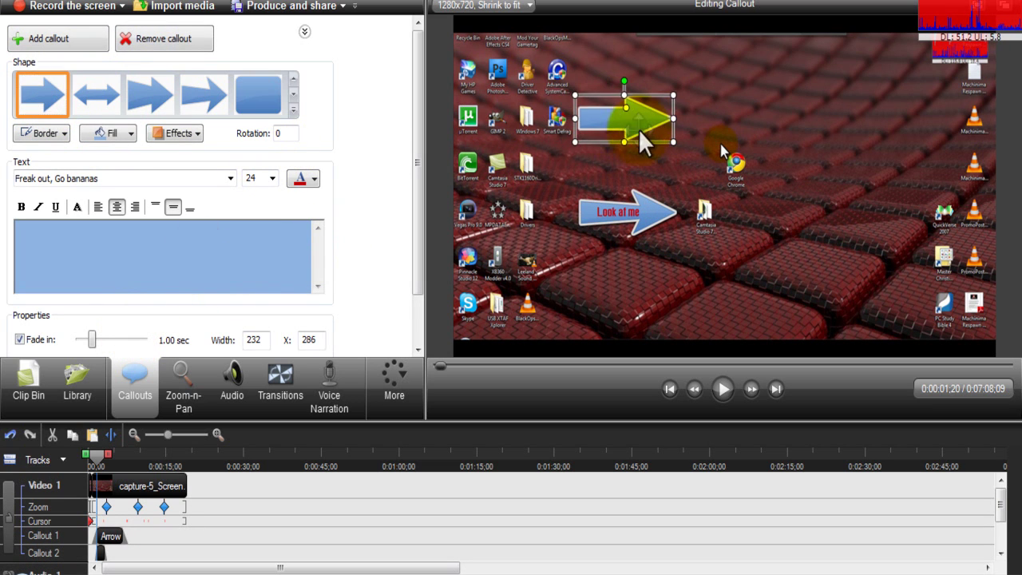
click(221, 101)
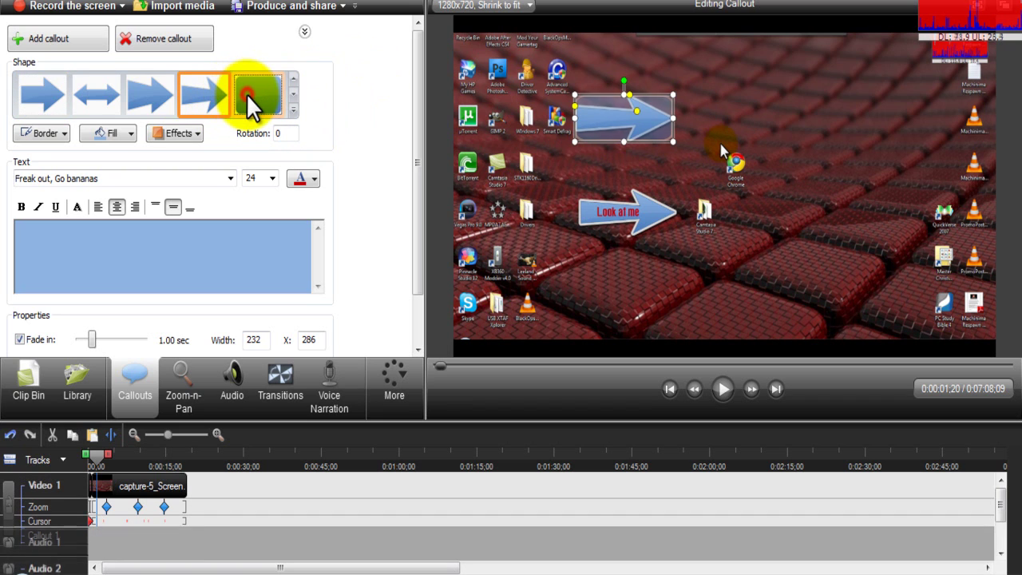
click(246, 93)
drag(673, 142, 653, 137)
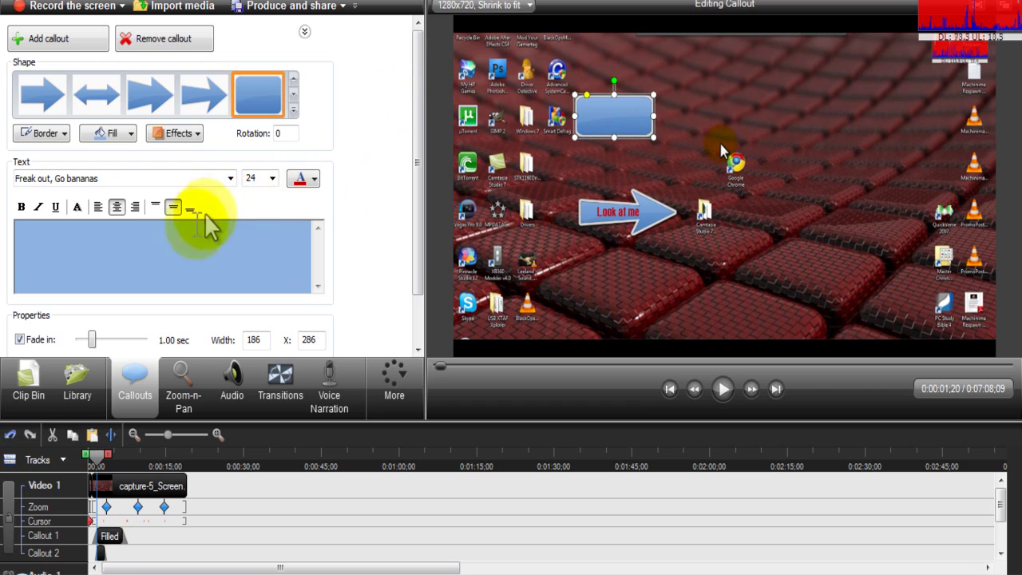
click(184, 232)
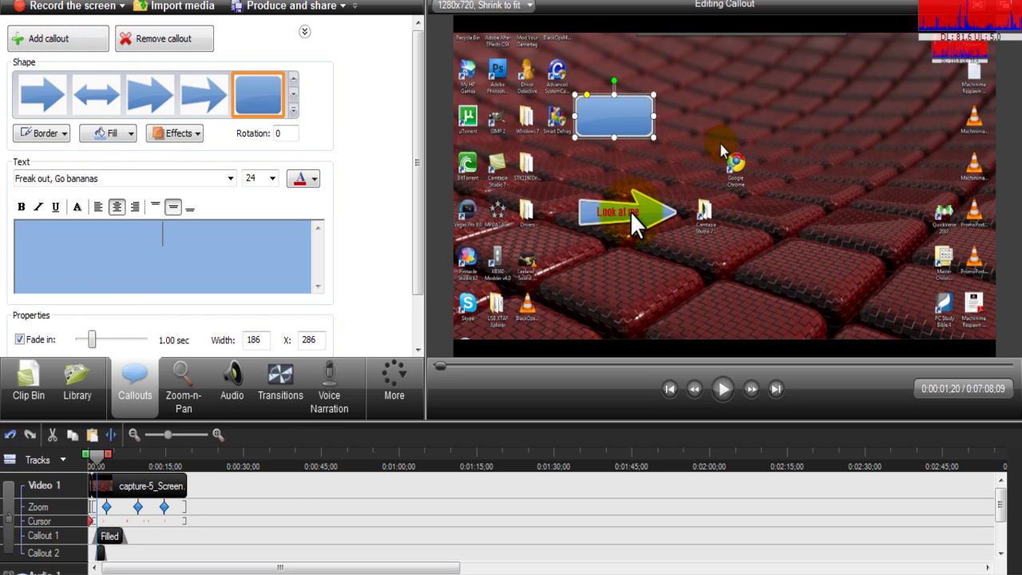
- Open the Zoom-n-Pan settings and collapse the advanced options to show the scale, duration and SmartFocus settings
click(190, 393)
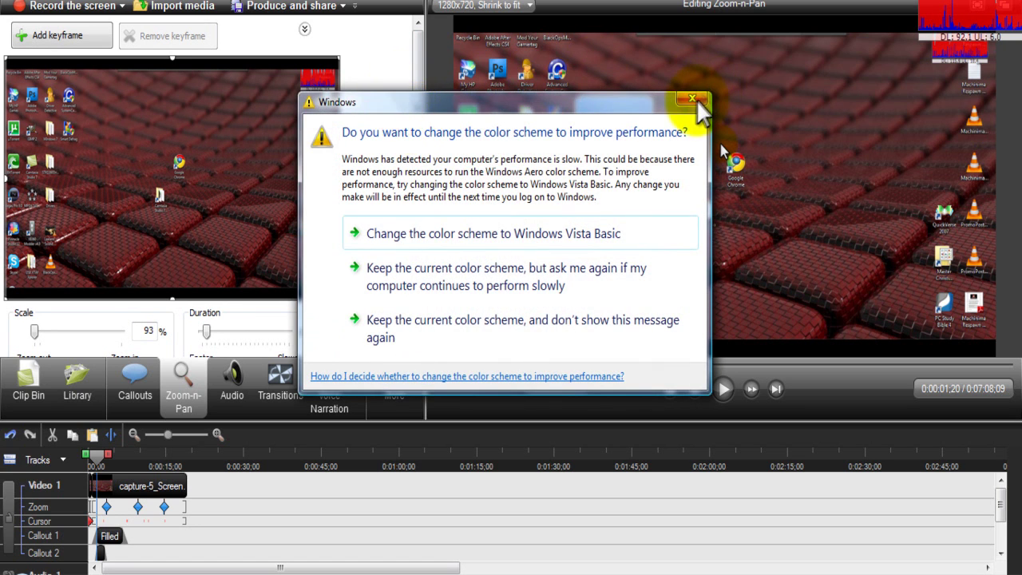
click(692, 99)
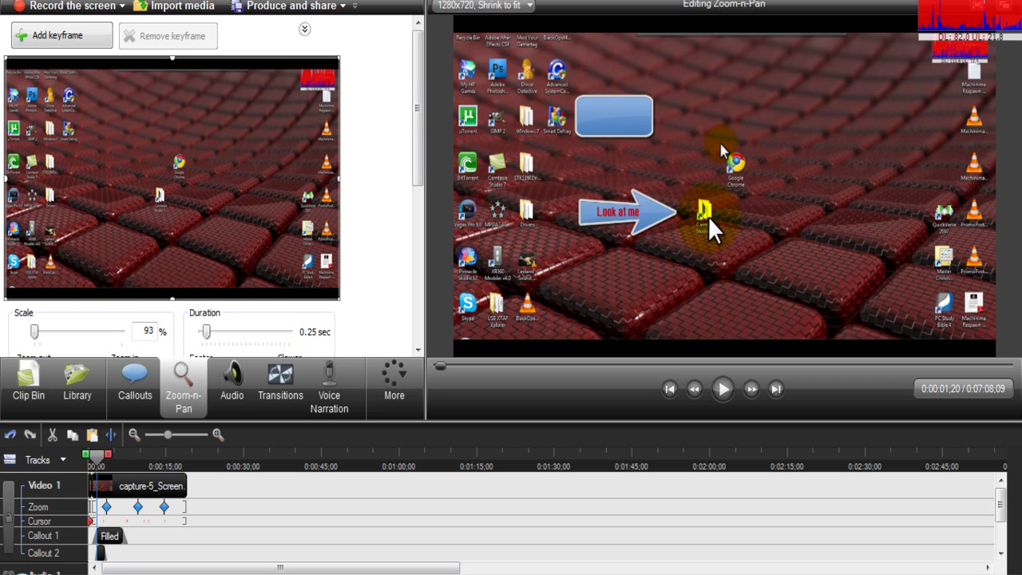
drag(411, 136, 418, 160)
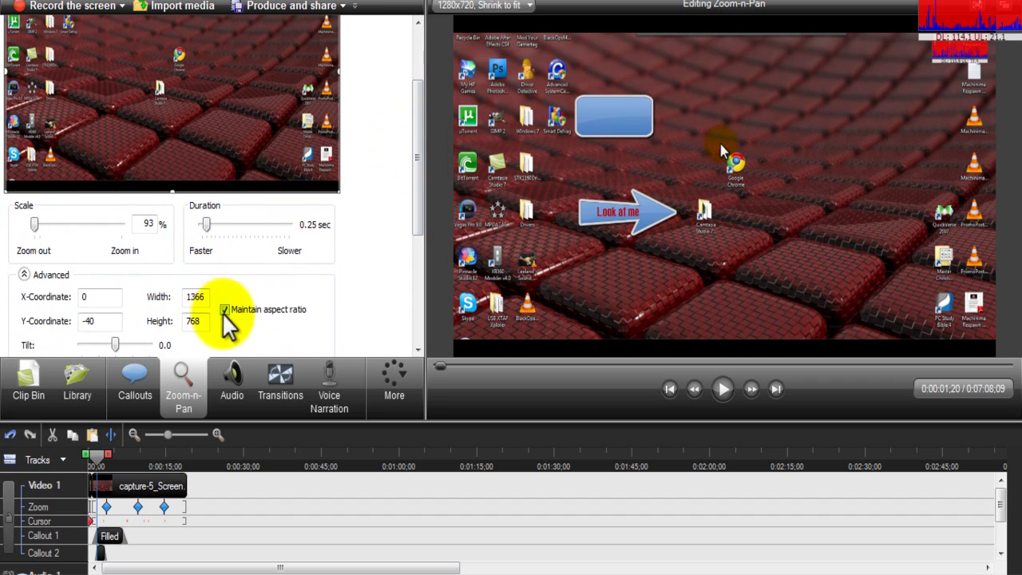
click(24, 275)
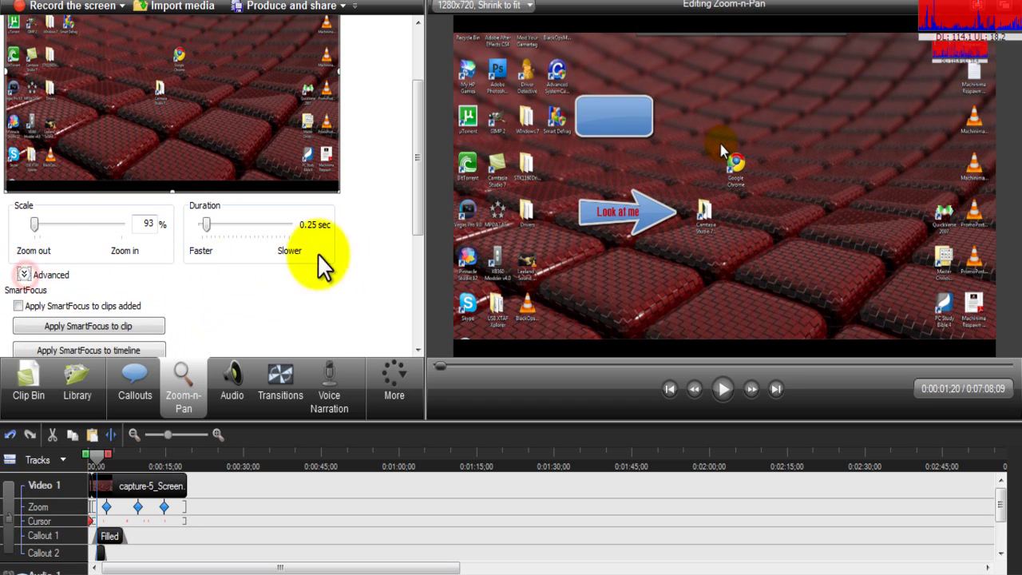
drag(419, 206, 421, 215)
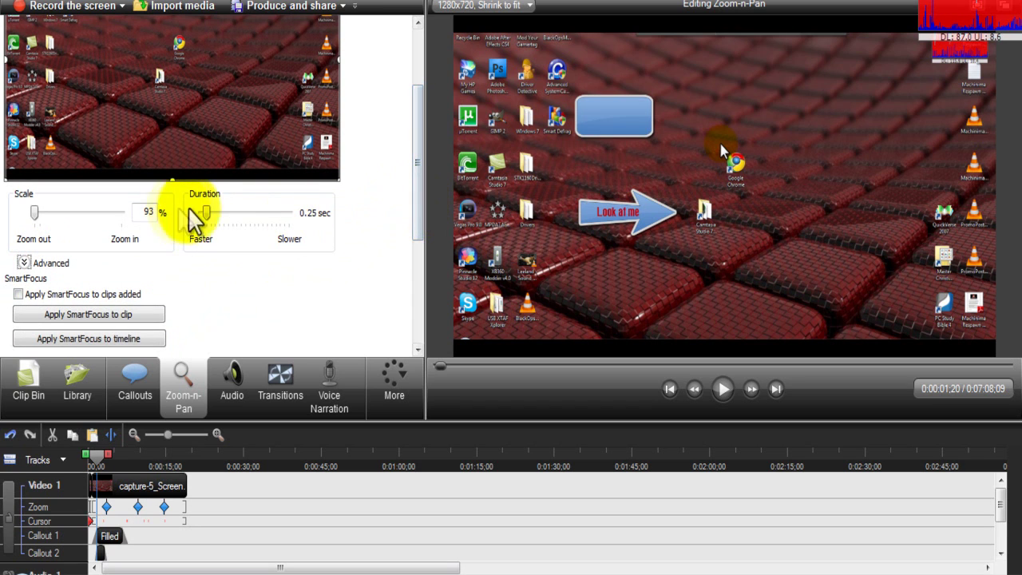
- Create a zoom keyframe at 0:00:01;20 by trying different durations, ending with 0.25 sec
drag(207, 213, 217, 224)
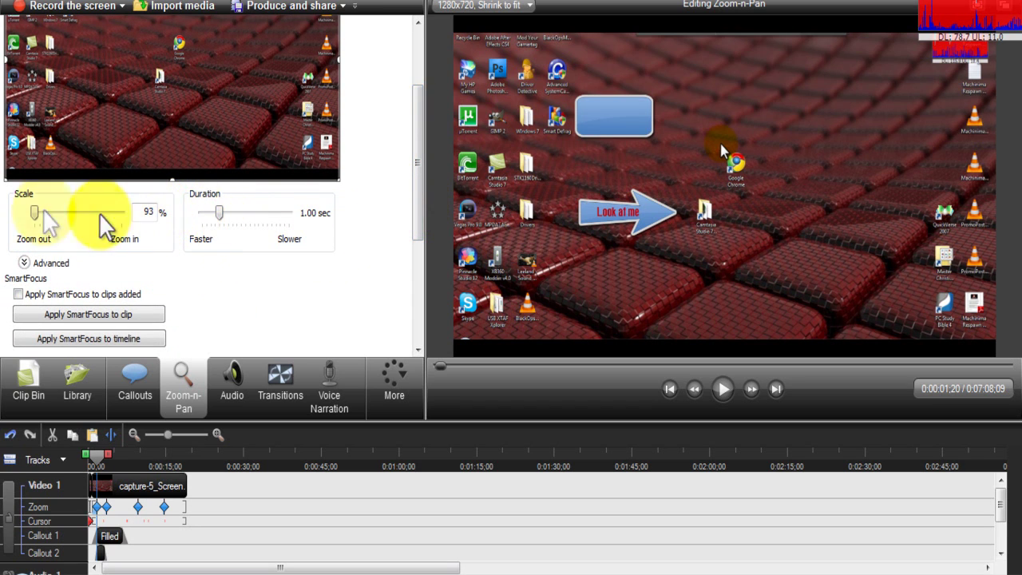
mouse_move(32, 214)
mouse_down()
mouse_move(48, 224)
mouse_move(32, 225)
mouse_up()
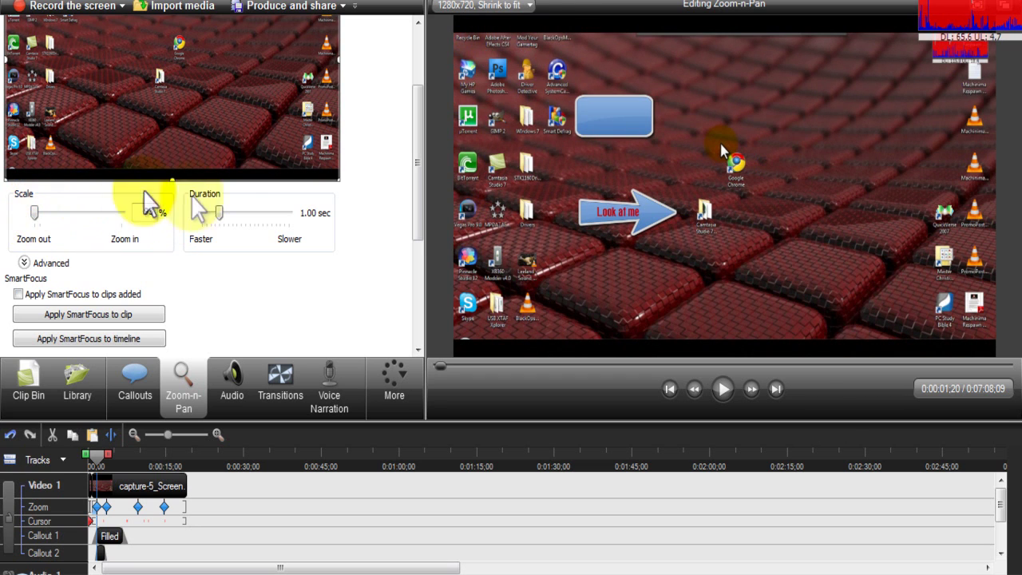
drag(220, 212, 214, 226)
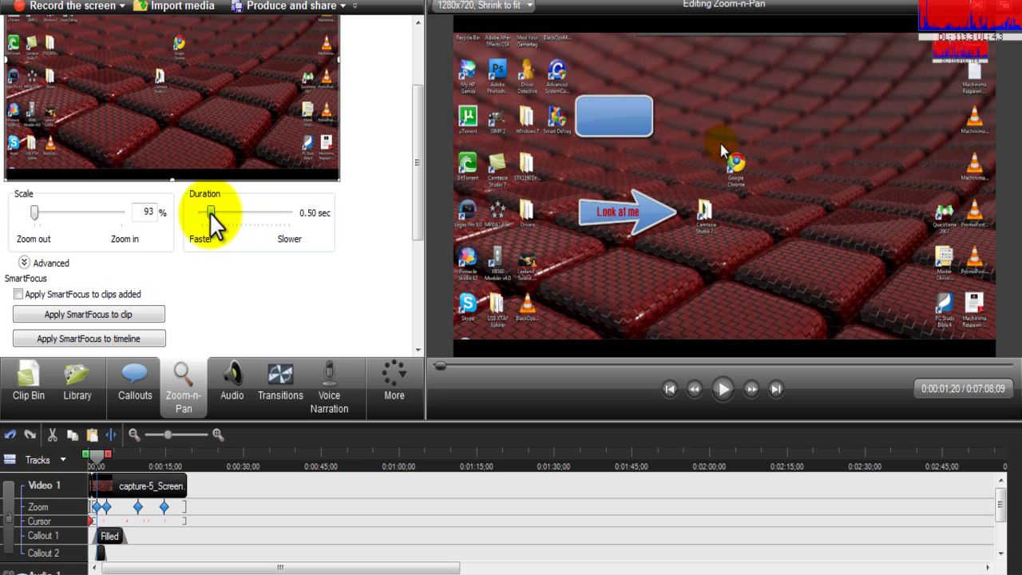
drag(415, 159, 409, 110)
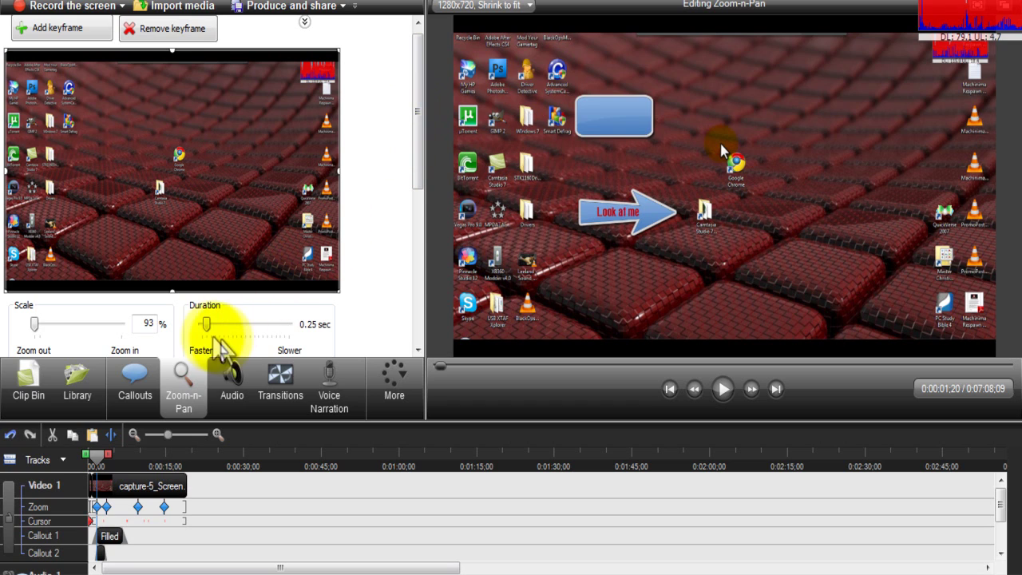
drag(207, 323, 225, 323)
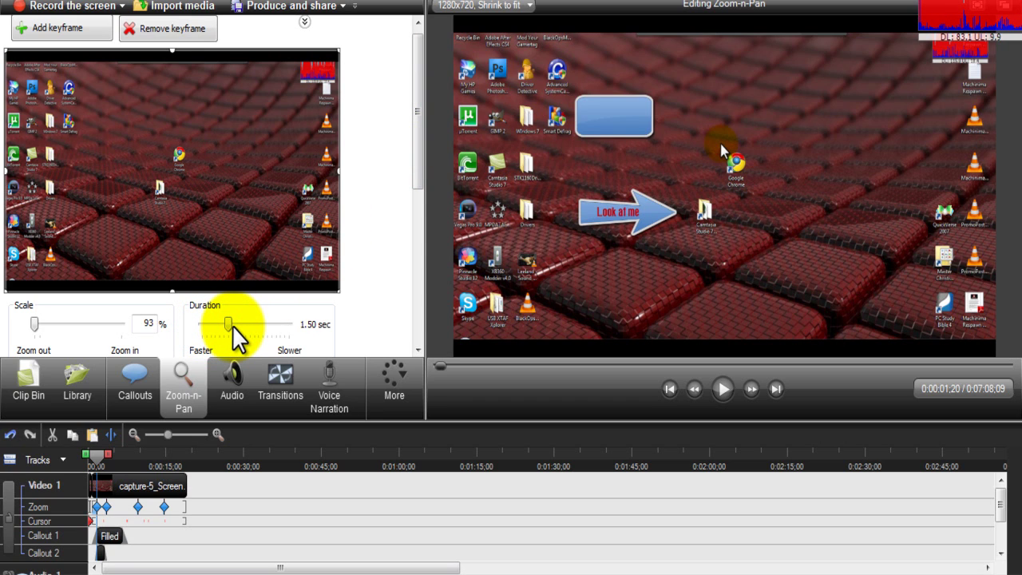
drag(232, 324, 206, 327)
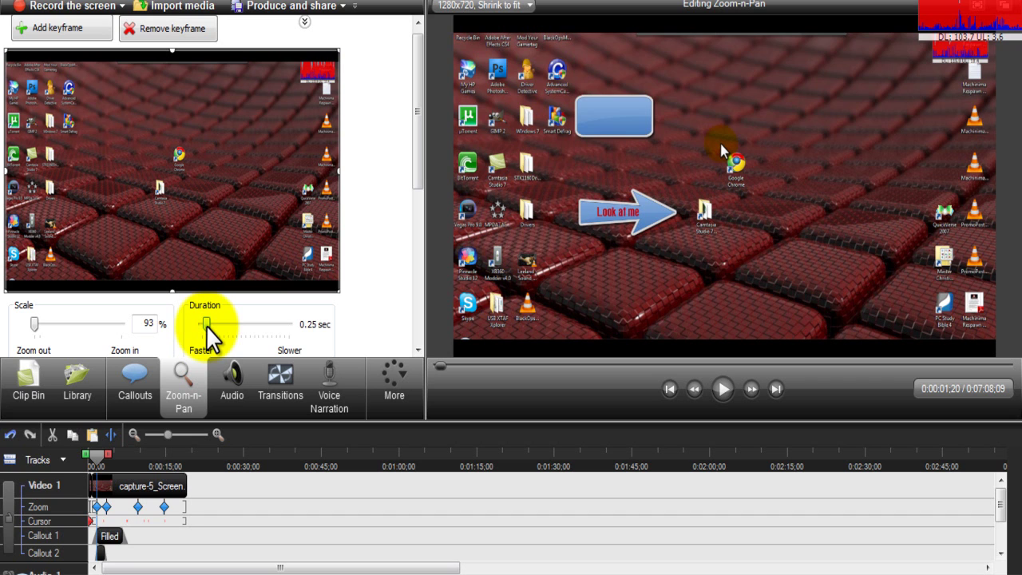
- Turn off Maintain aspect ratio and shrink the zoom area to a small frame around the Google Chrome and Camtasia Studio 7 icons
drag(415, 156, 416, 184)
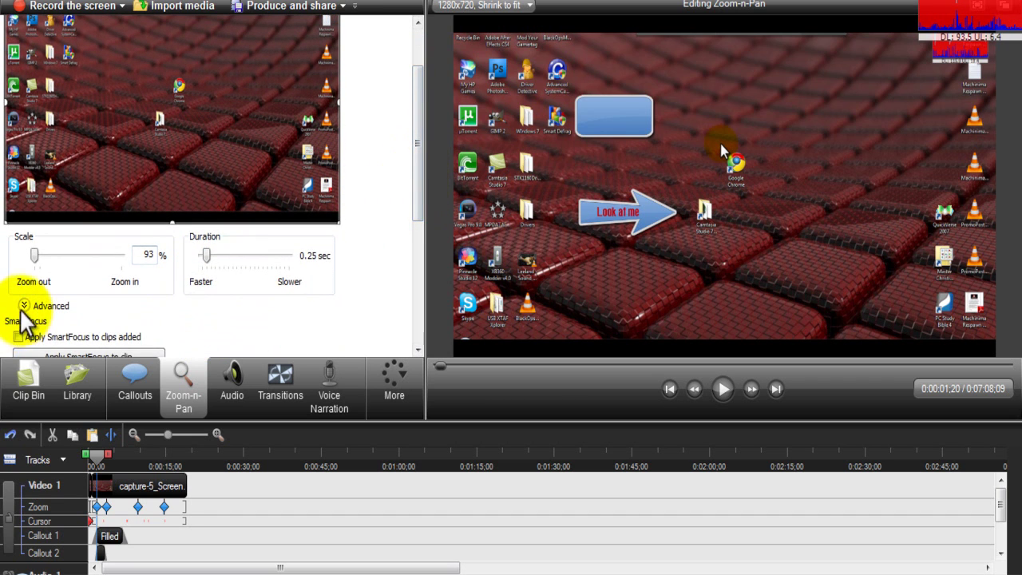
click(23, 306)
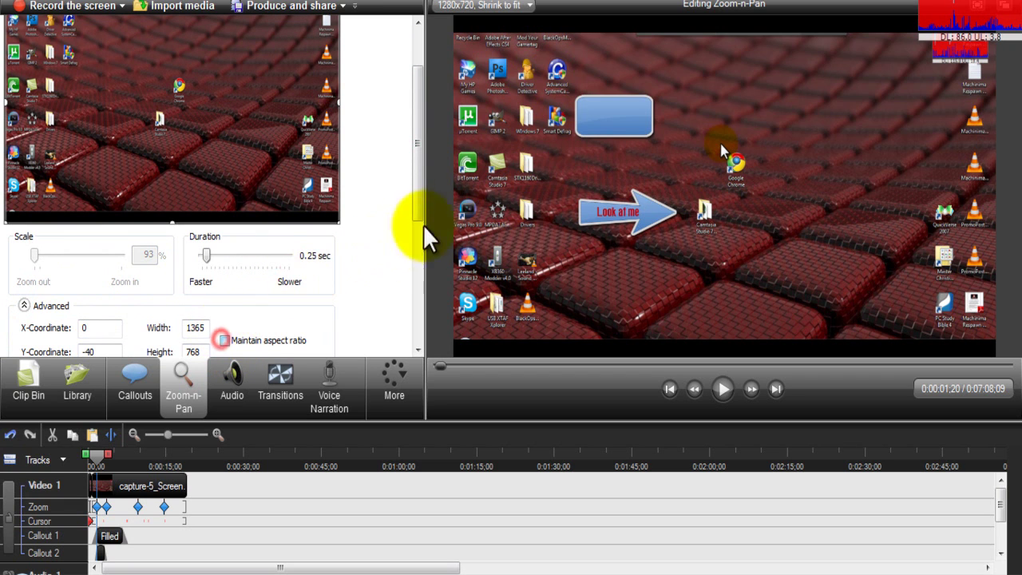
drag(418, 205, 407, 160)
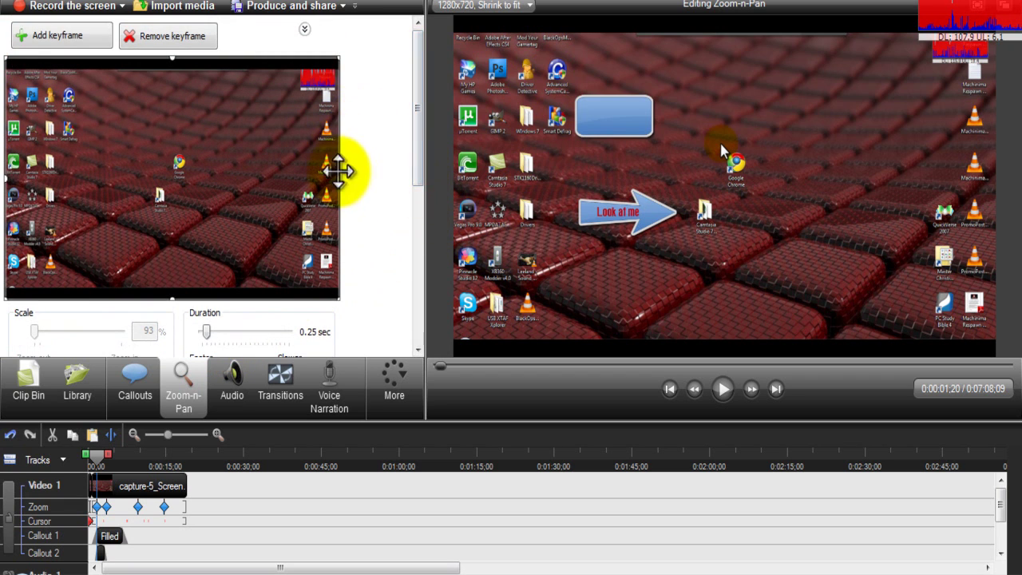
drag(338, 174, 202, 174)
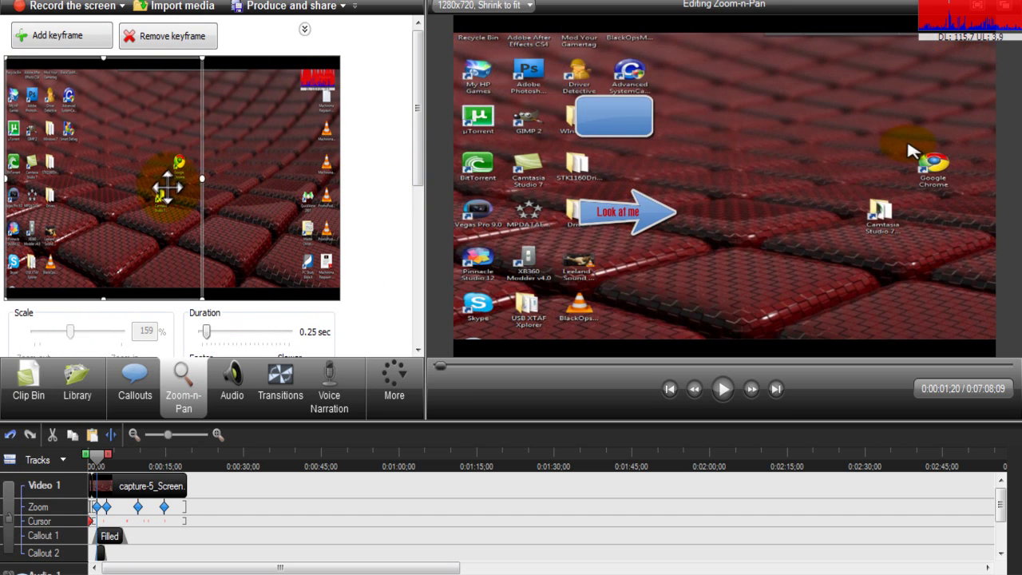
drag(6, 177, 138, 177)
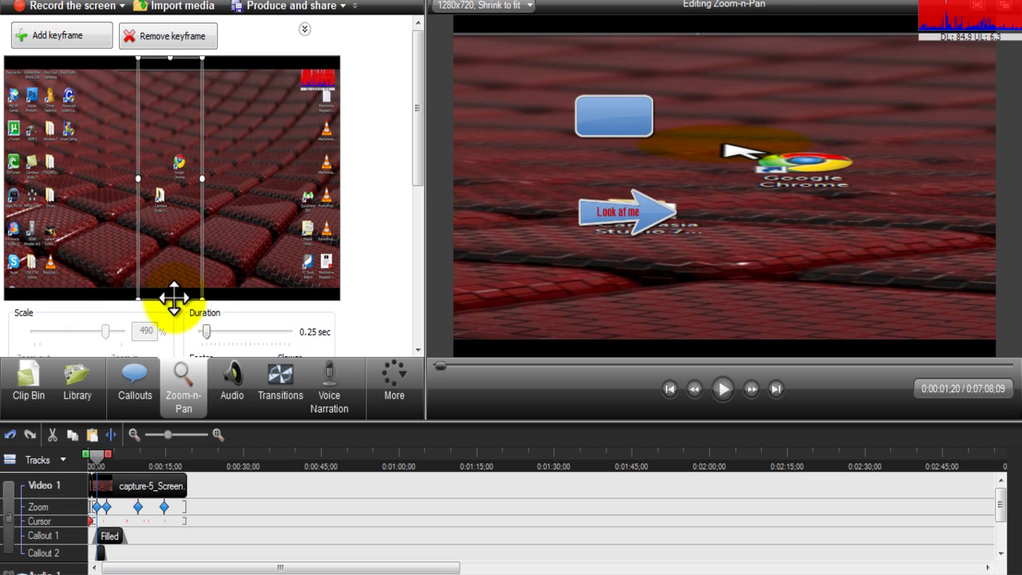
drag(169, 300, 165, 217)
drag(169, 60, 170, 148)
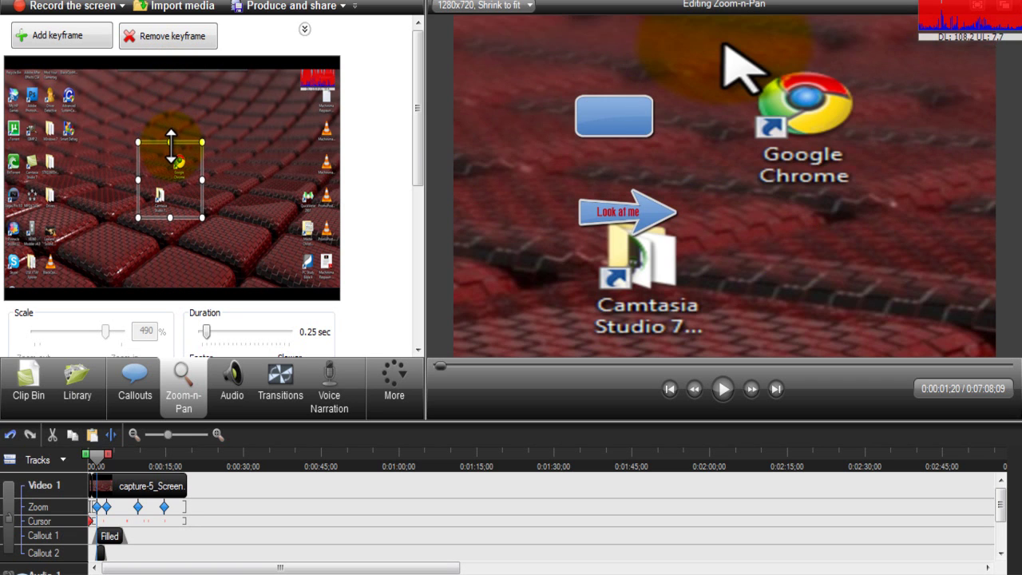
- Move the "Look at me" arrow and the rounded-rectangle callout toward the video's left edge, clear of the desktop icons
click(620, 209)
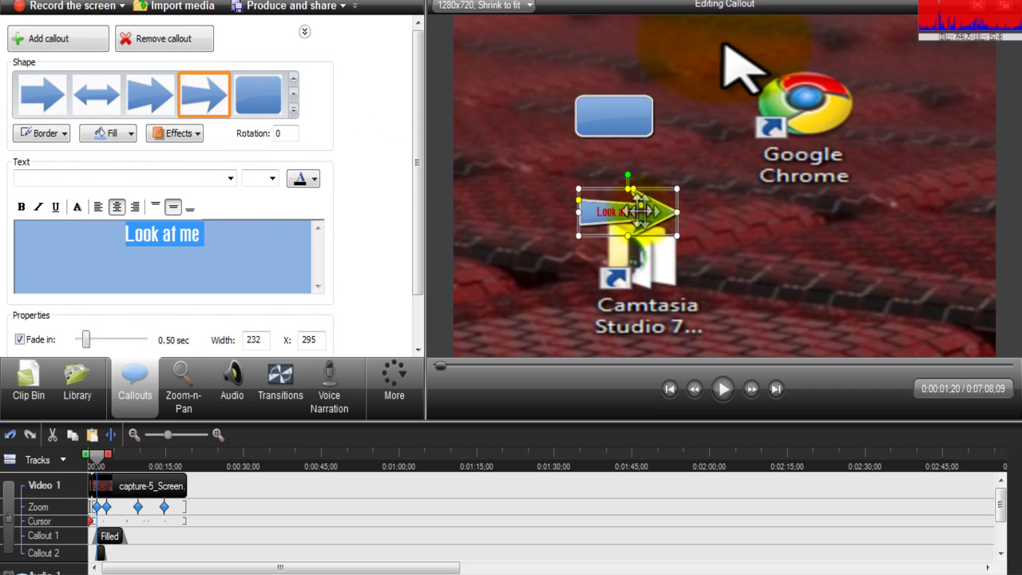
drag(619, 209, 503, 184)
click(591, 118)
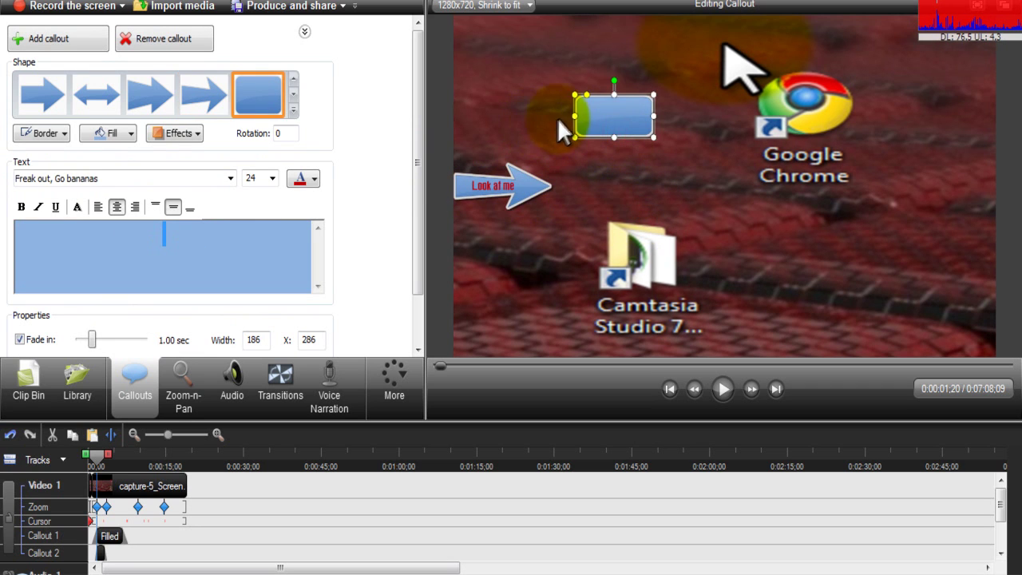
drag(588, 111, 483, 103)
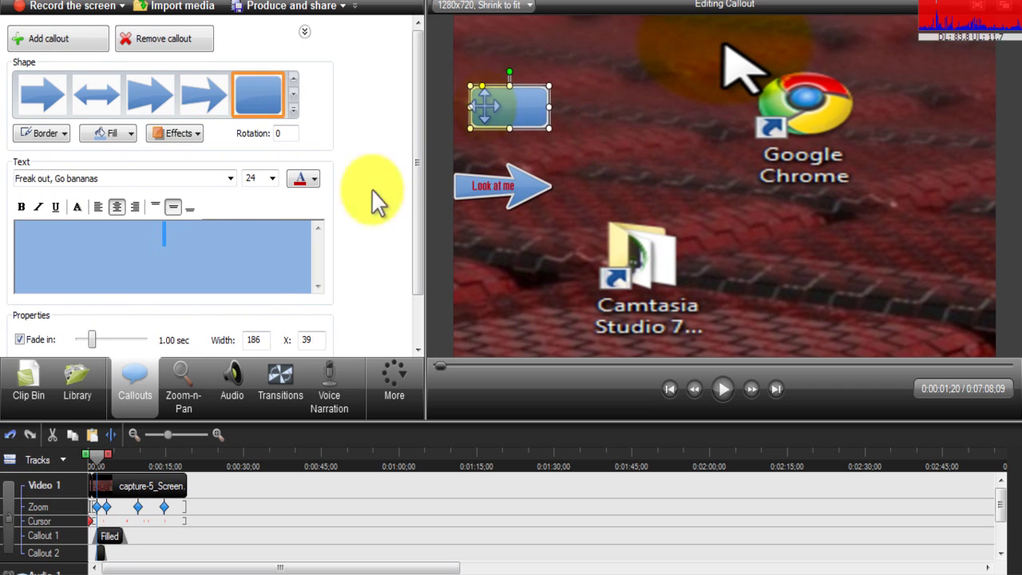
- Reopen the Zoom-n-Pan settings, set the zoom duration to 0.50 sec and try to add a keyframe at 0:00:01;20
click(183, 383)
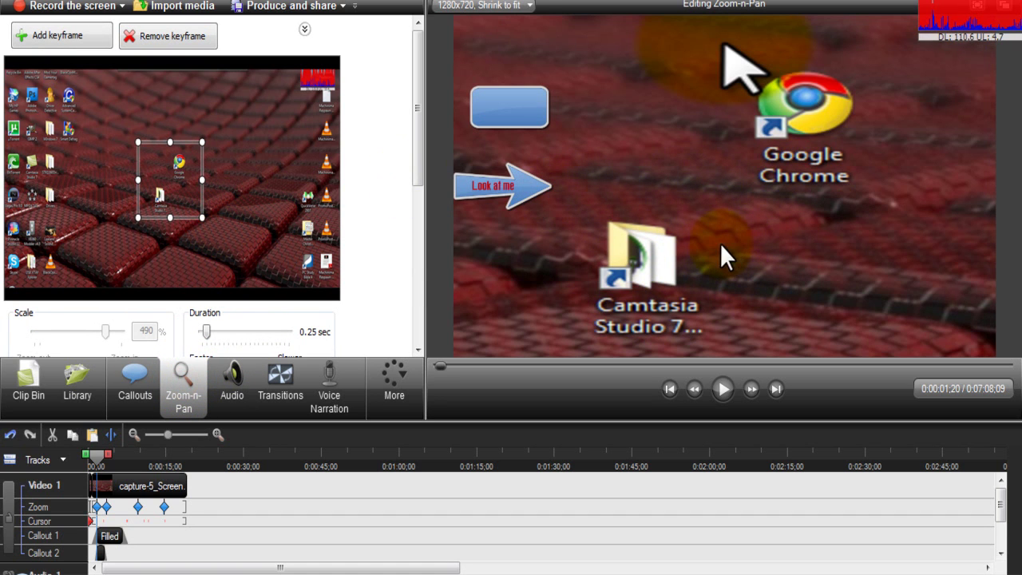
mouse_move(420, 136)
mouse_down()
mouse_move(417, 205)
mouse_move(409, 121)
mouse_up()
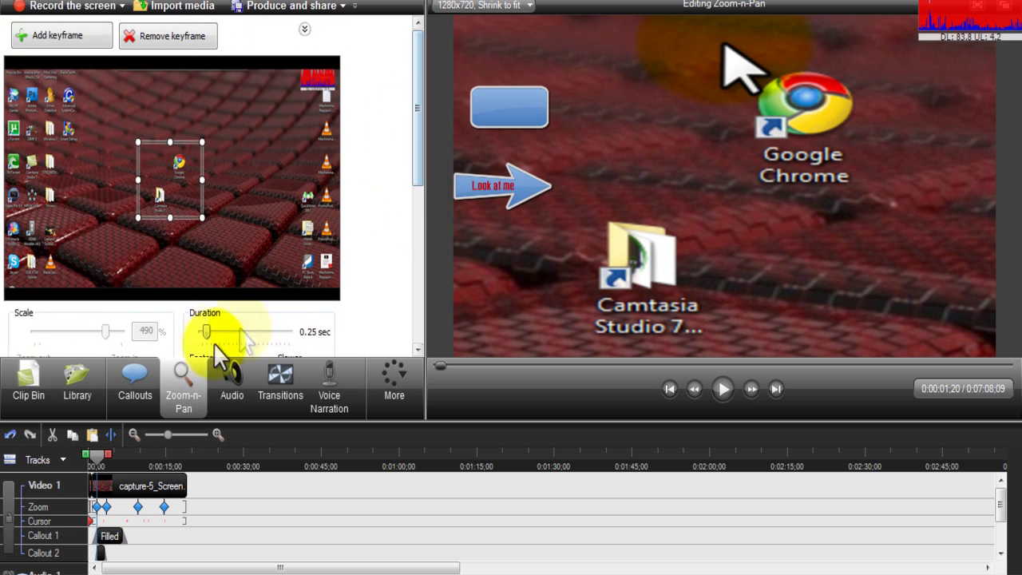
drag(207, 333, 211, 332)
click(56, 32)
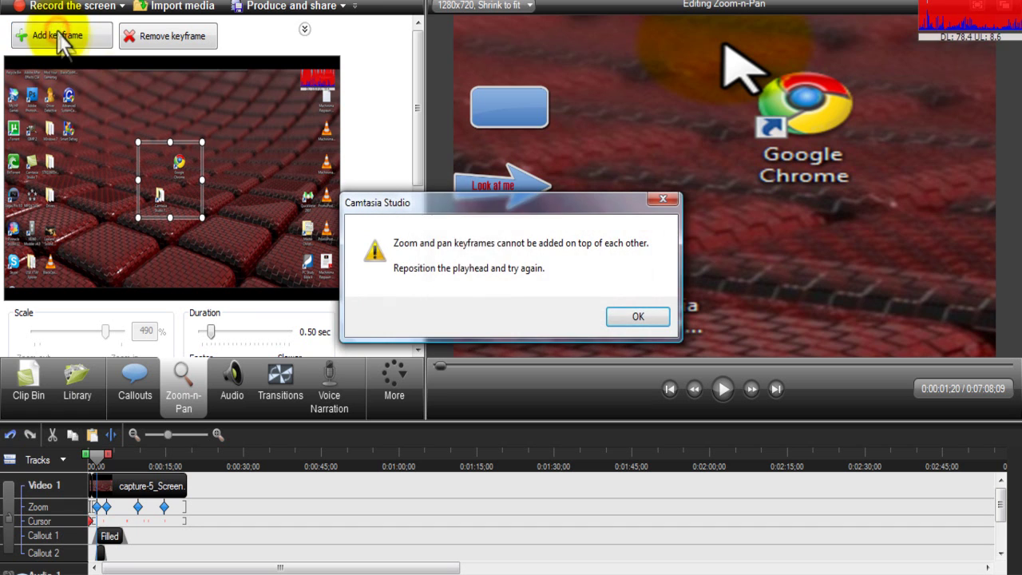
click(625, 318)
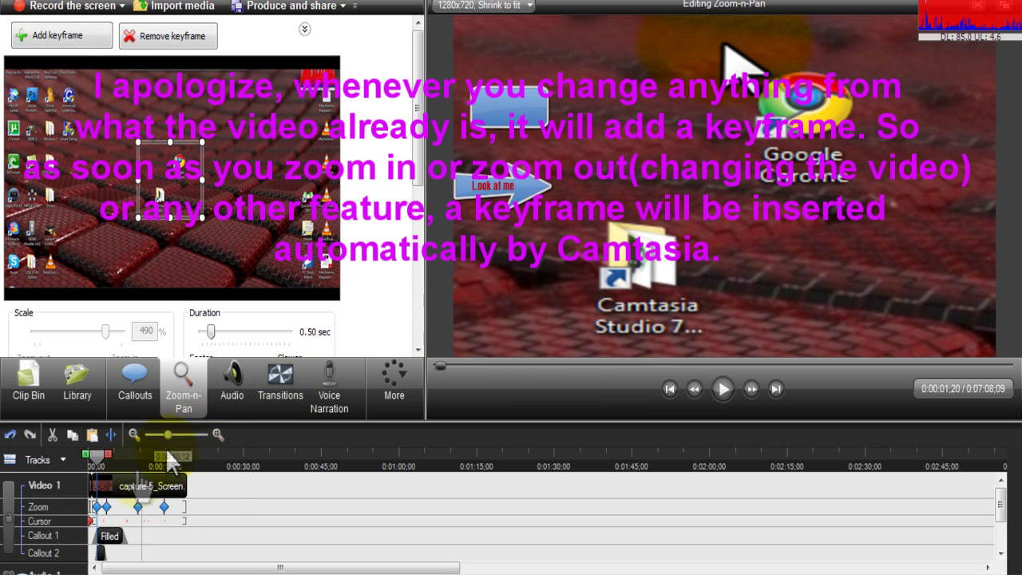
- Move the zoom keyframes on the Zoom track to 0:00:02;22, 0:00:17;15 and 0:00:19;04, and try adding another at 0:00:02;22
click(140, 507)
drag(191, 523, 105, 517)
click(107, 509)
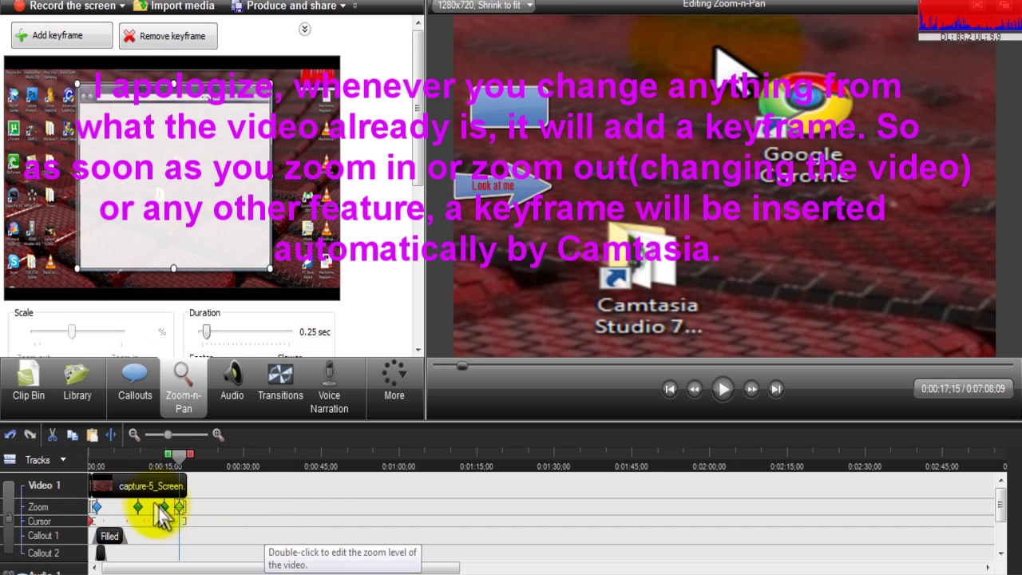
click(138, 508)
click(97, 509)
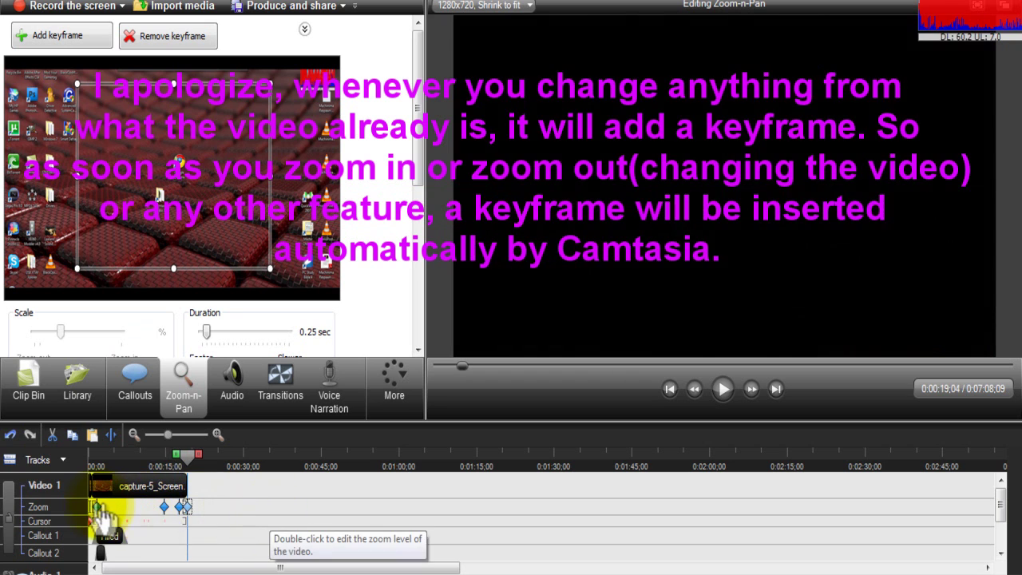
click(95, 511)
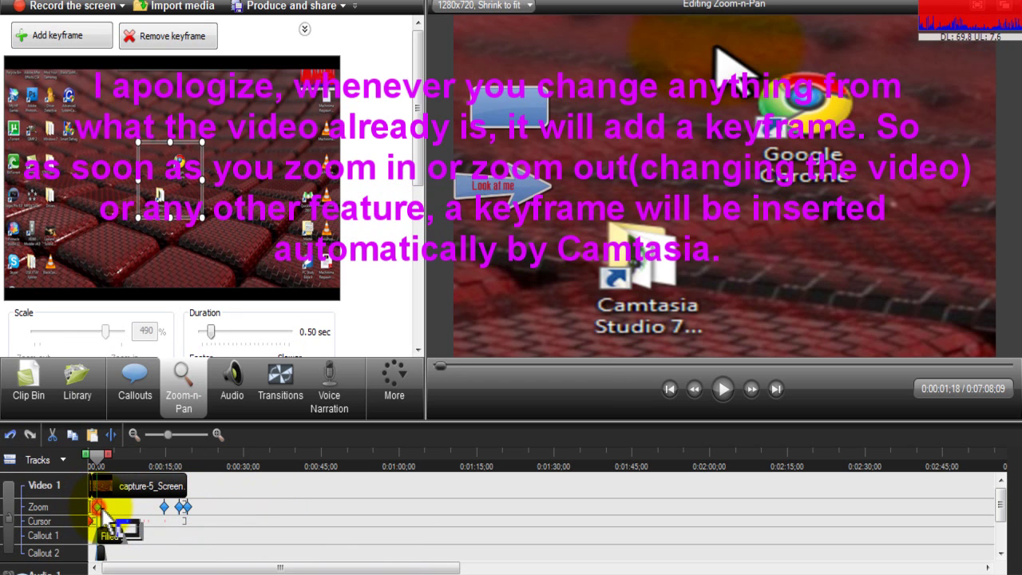
click(29, 34)
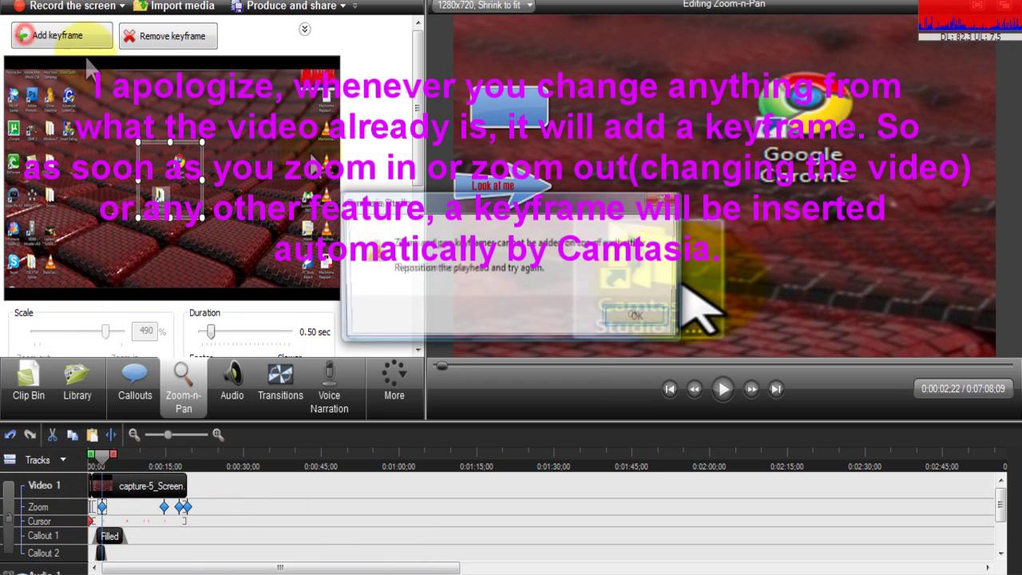
click(632, 316)
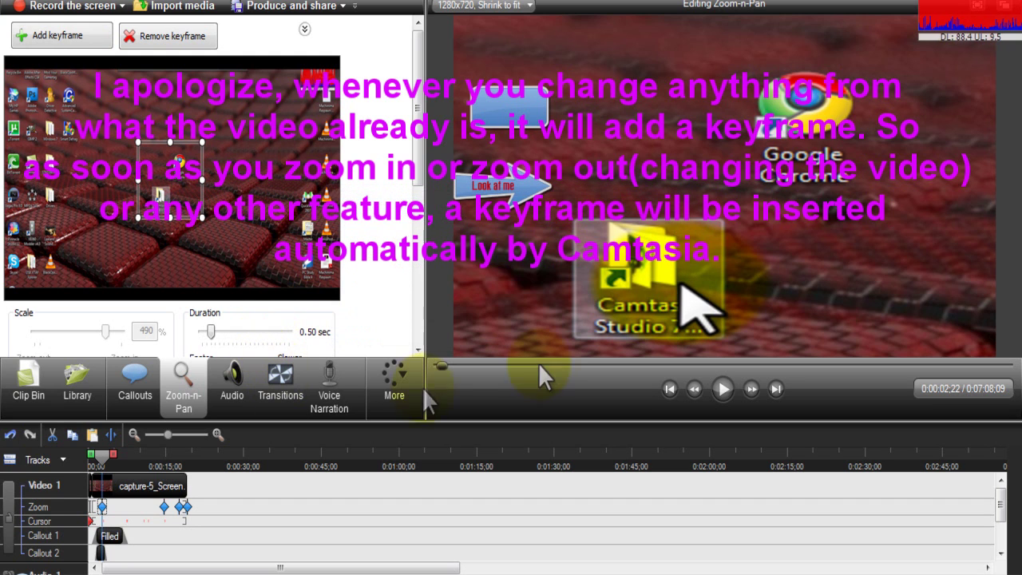
- Play the video from the start to preview the zoom and pause at 0:00:04;25
click(435, 363)
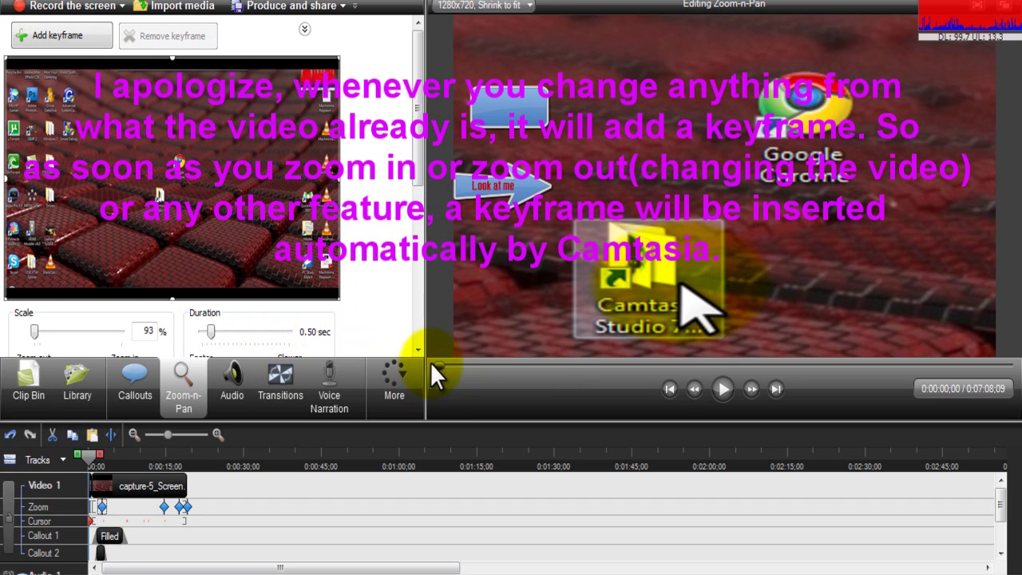
click(723, 389)
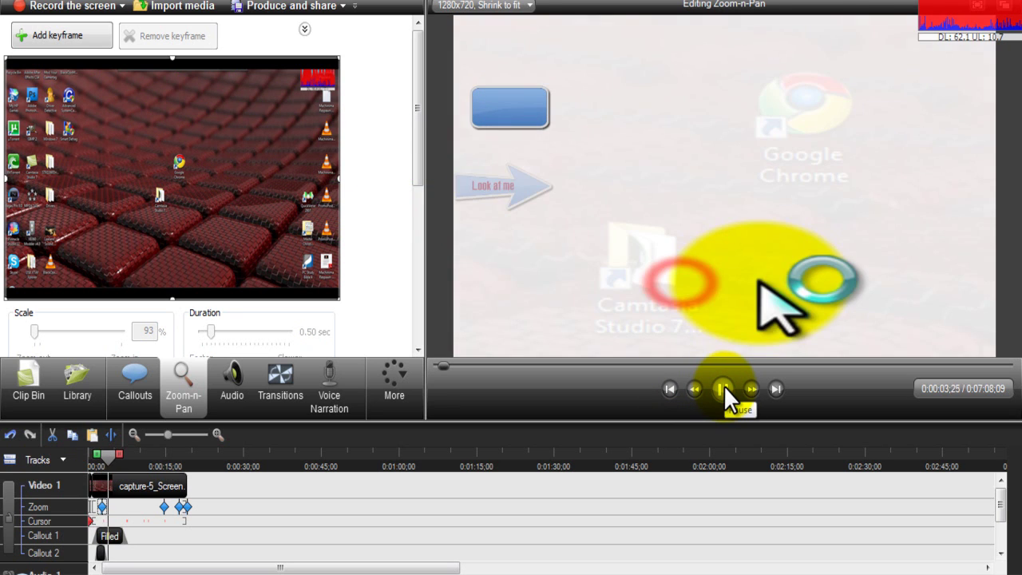
click(723, 385)
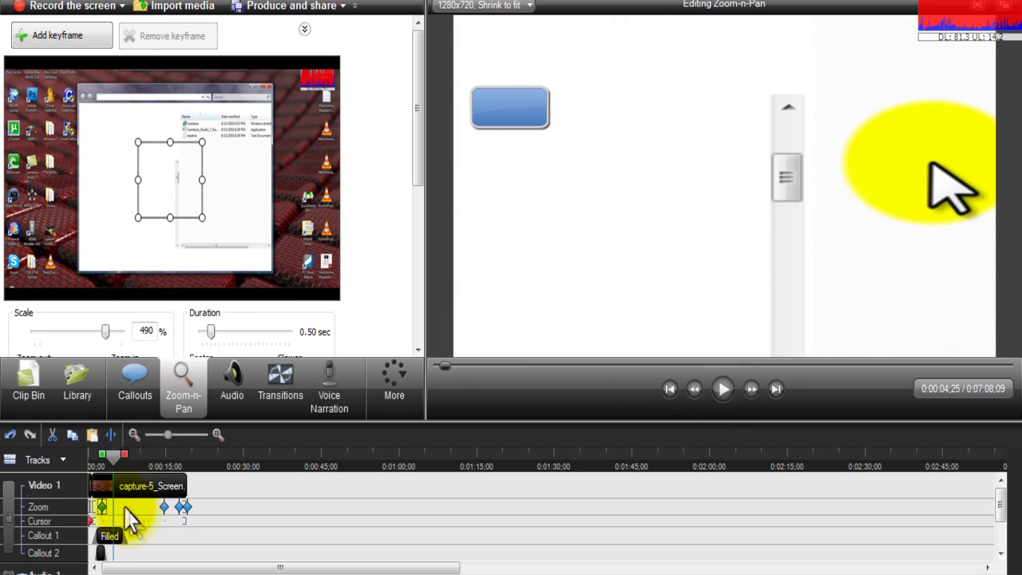
- Zoom out to 93% scale at 0:00:04;25 and try to add another keyframe there
scroll(410, 115, down, 2)
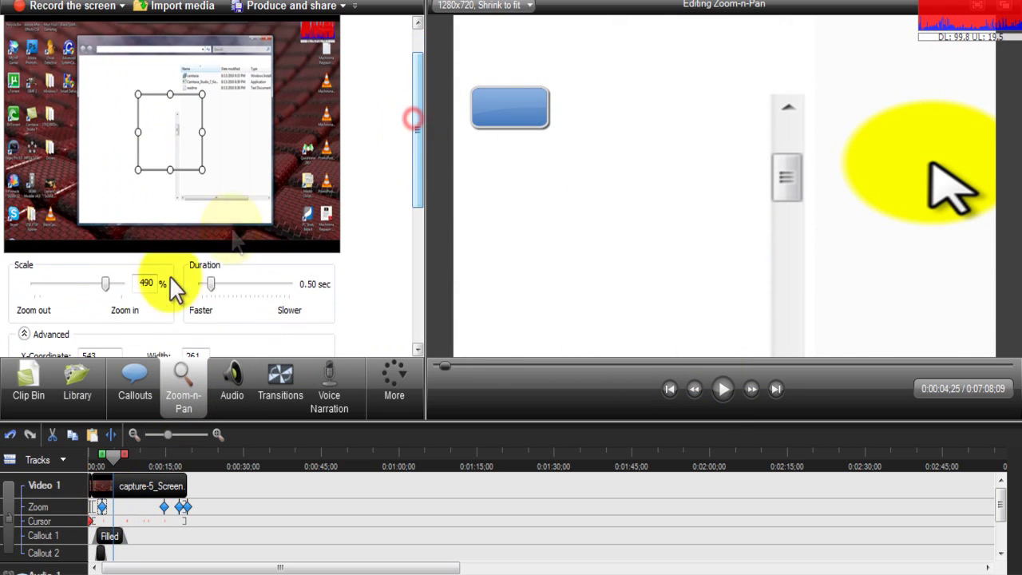
drag(105, 288, 32, 294)
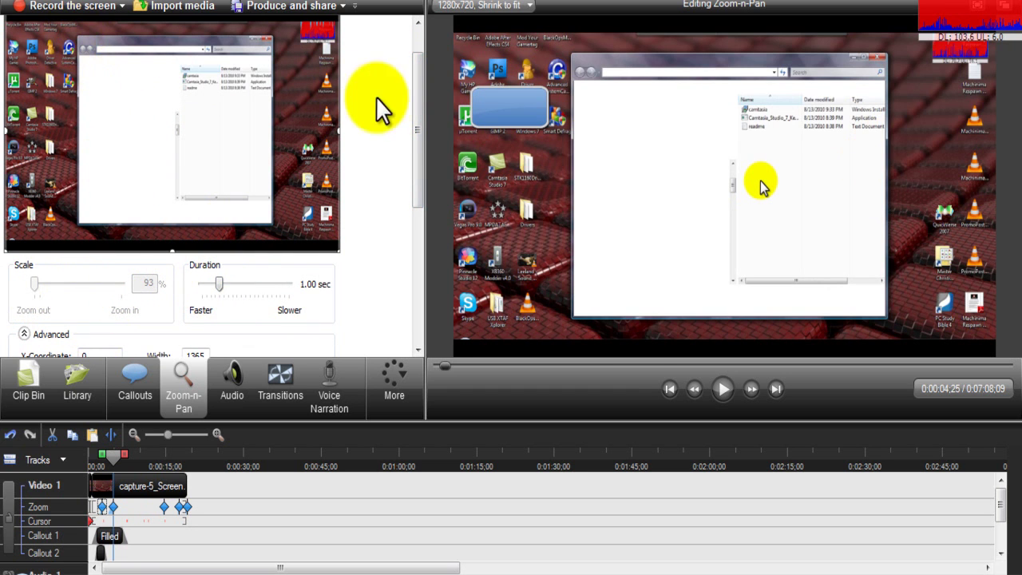
scroll(417, 131, up, 2)
click(28, 35)
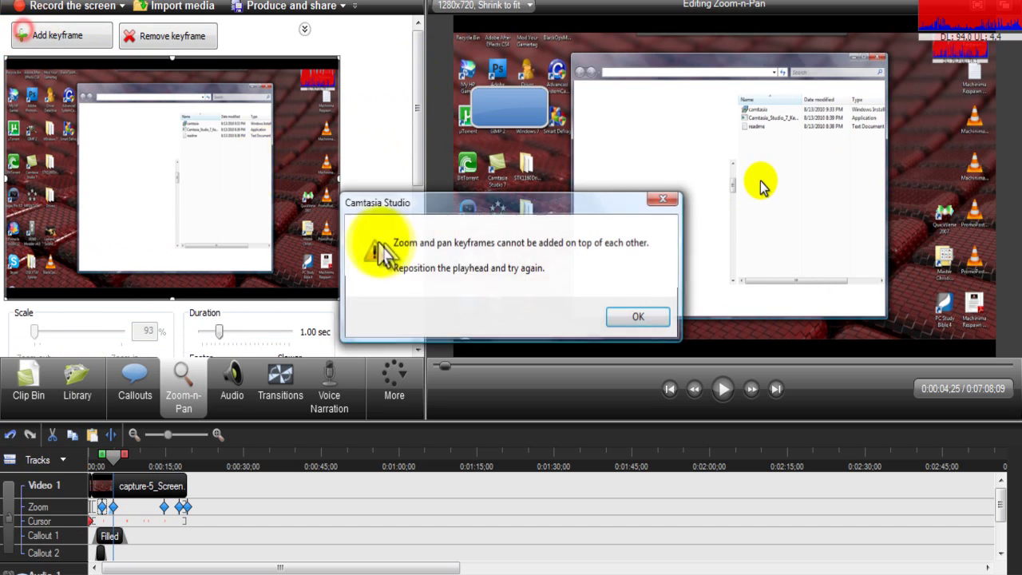
click(639, 317)
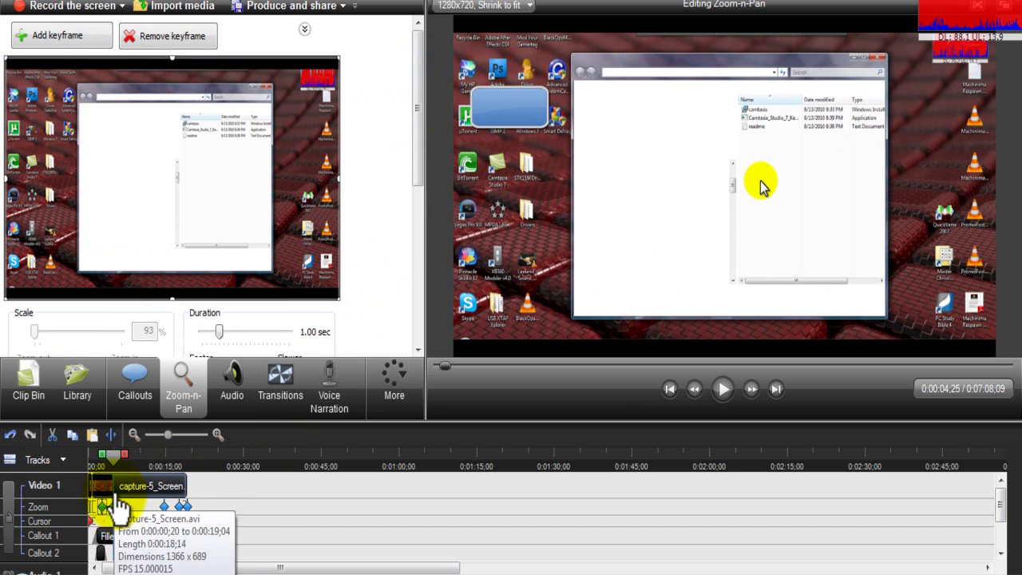
- Preview the zoom-out by playing from 0:00:01;20 and pausing at 0:00:06;21
drag(111, 464, 98, 457)
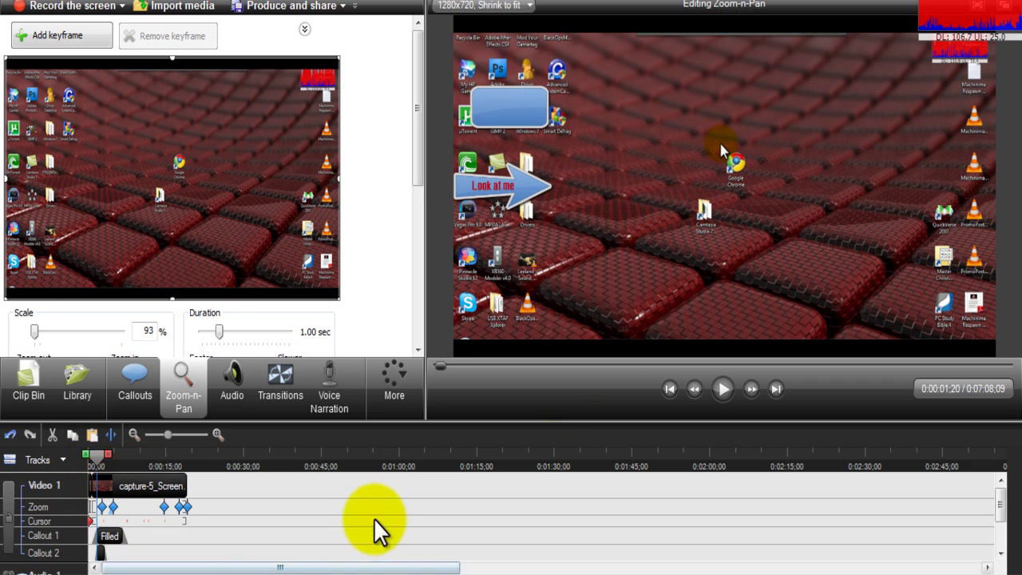
click(723, 388)
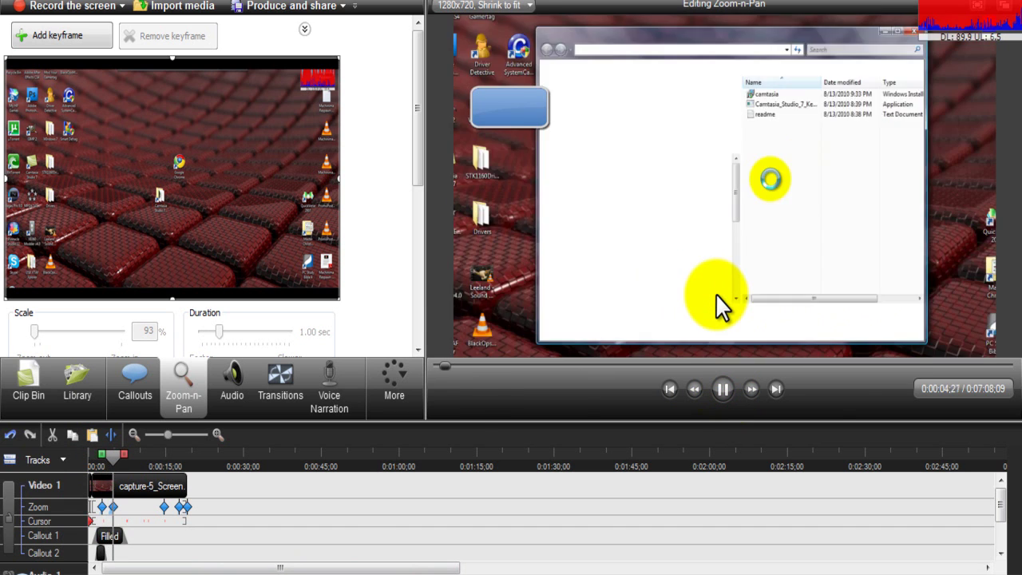
click(722, 386)
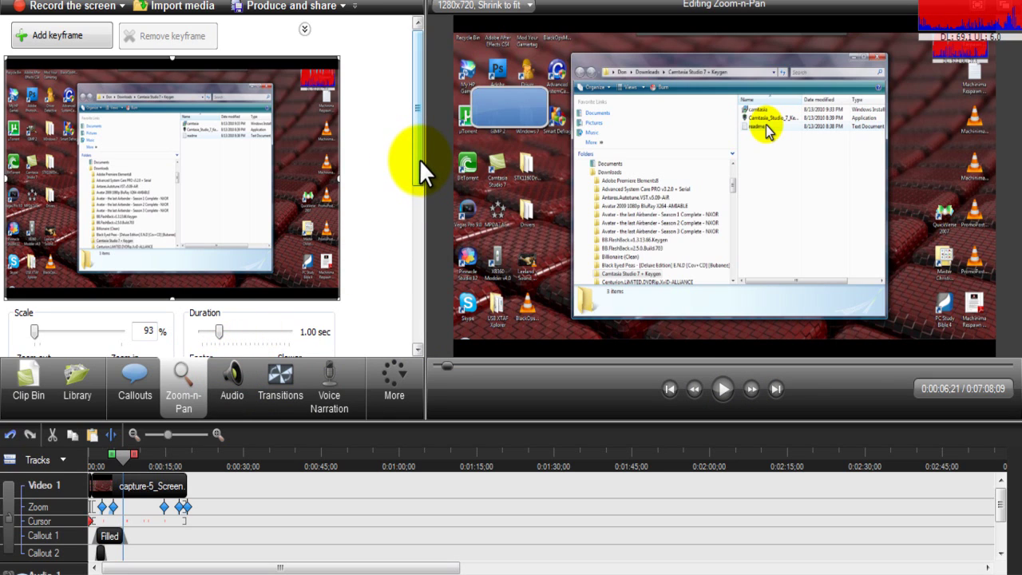
- Open the audio settings, enable voice optimization for a male voice and expand the advanced noise removal options
click(232, 376)
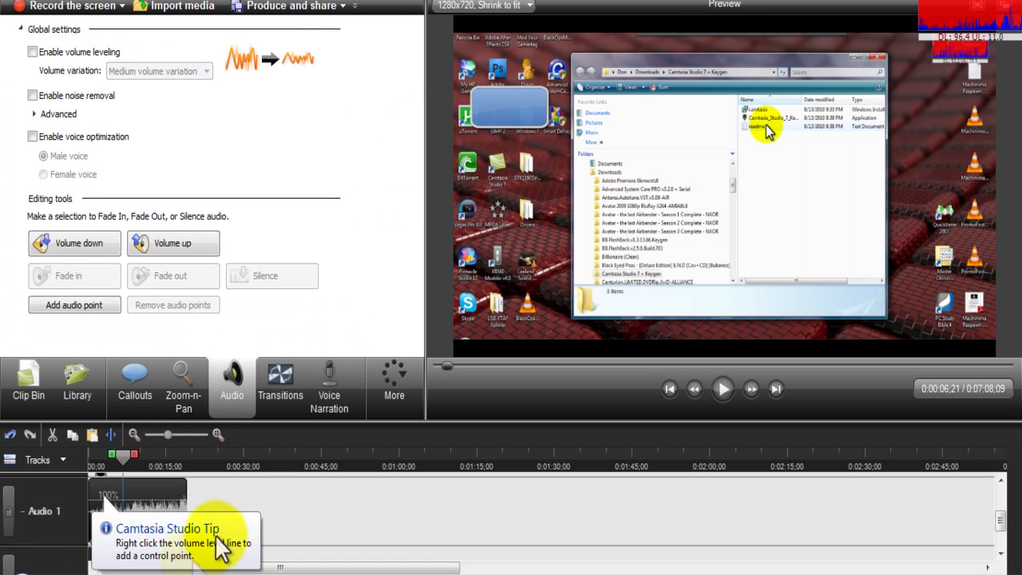
click(1001, 520)
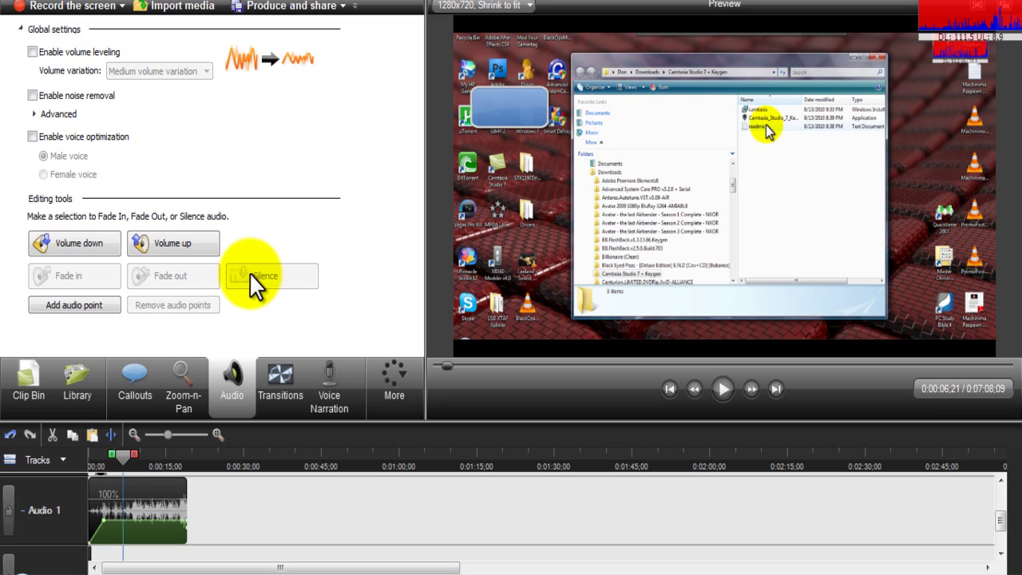
click(32, 136)
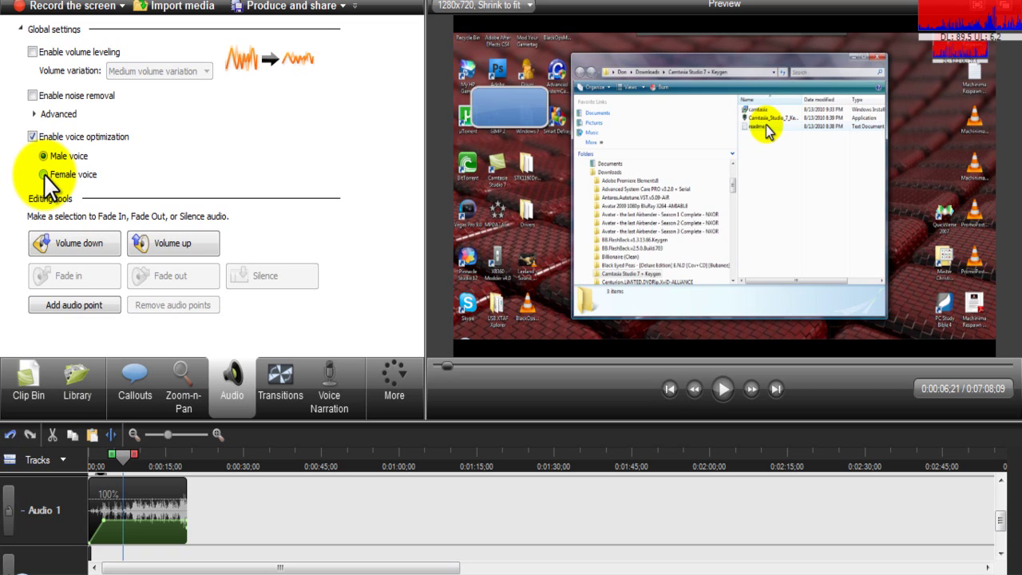
click(32, 110)
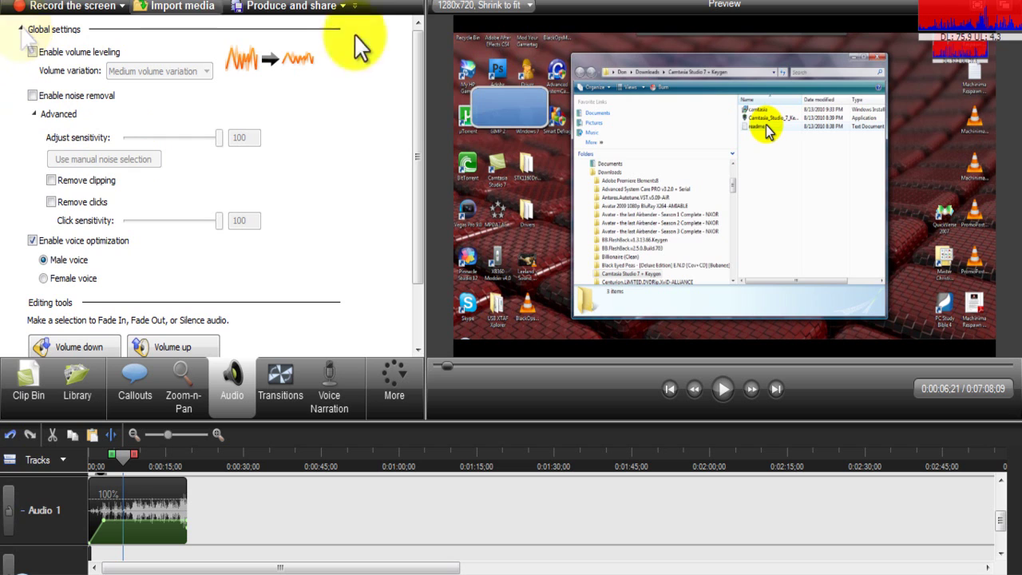
- Enable volume leveling and look through the volume variation choices, keeping Medium volume variation
click(23, 30)
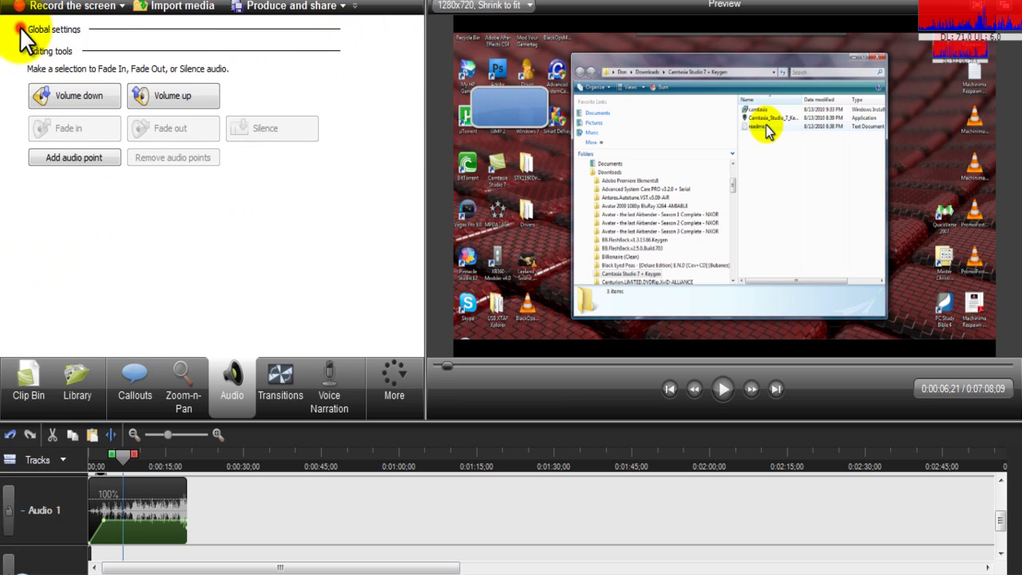
click(22, 29)
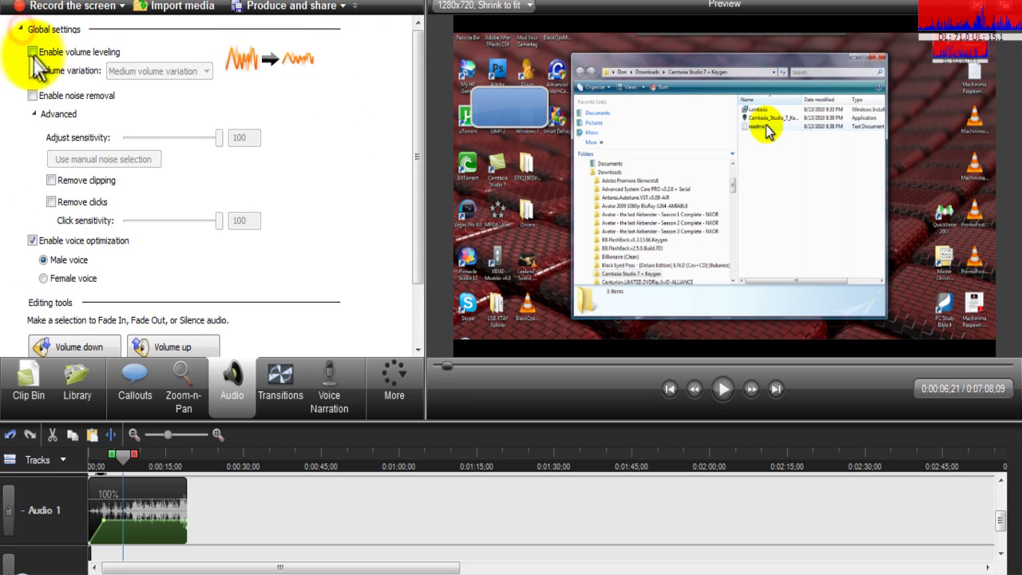
click(48, 52)
click(119, 70)
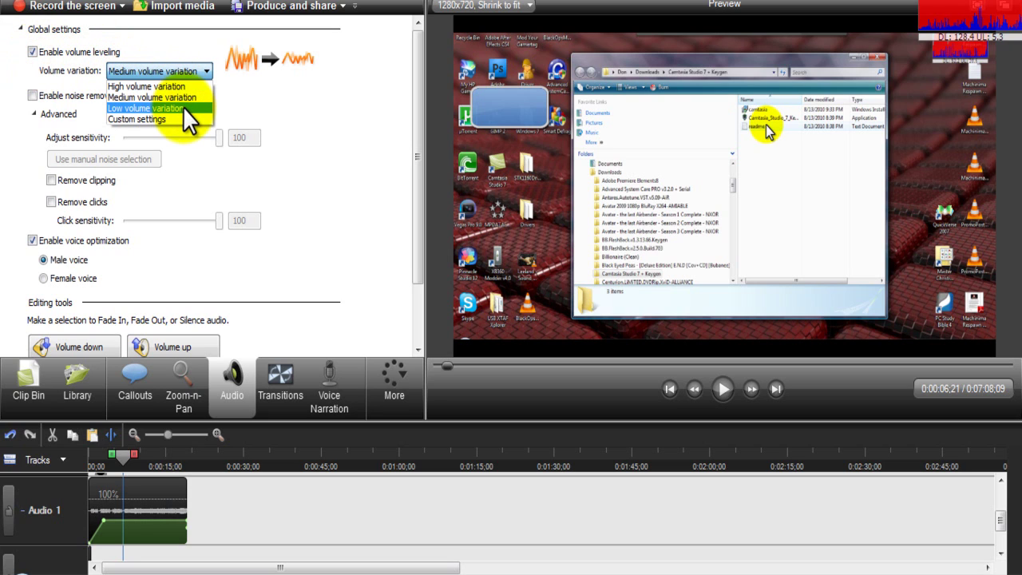
click(206, 71)
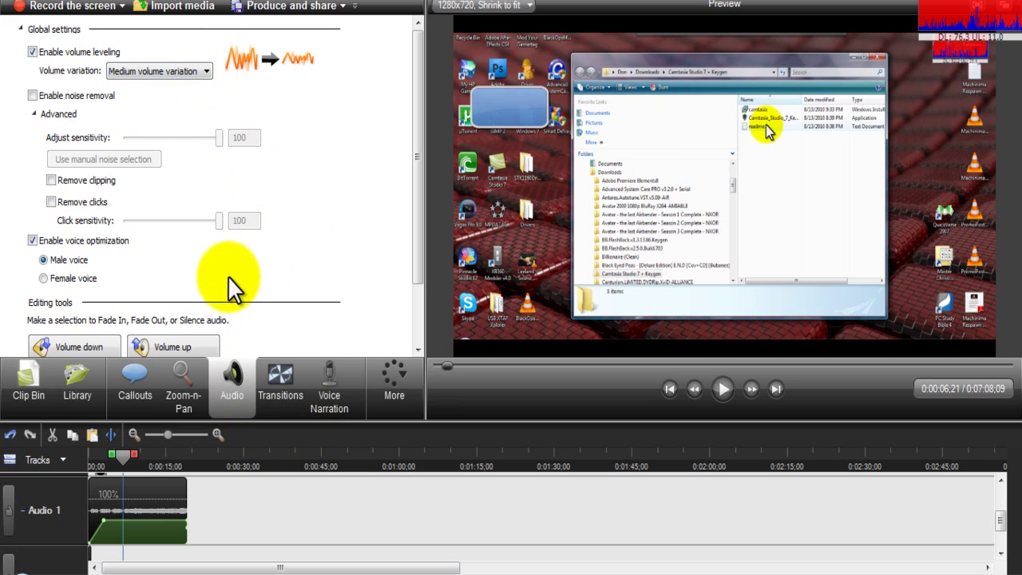
- Split the capture-5_Screen.avi clip on the Video 1 track at 0:00:10;16
click(271, 388)
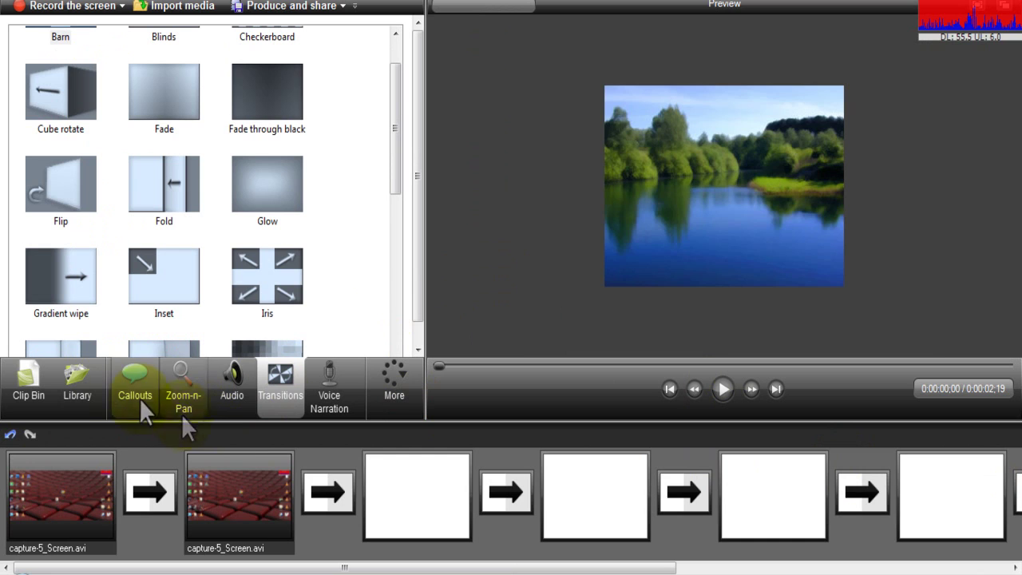
click(189, 388)
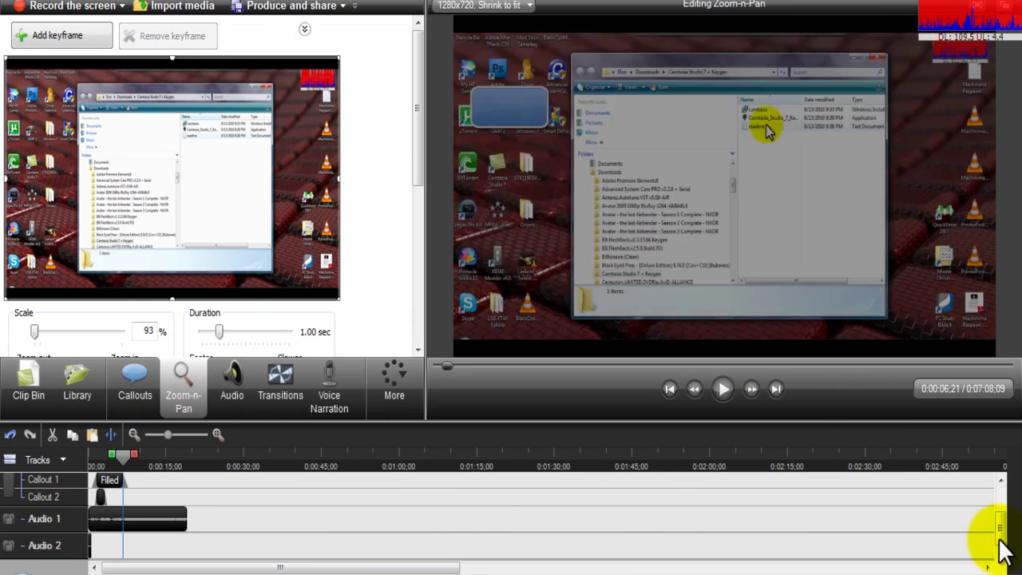
drag(998, 536, 1003, 517)
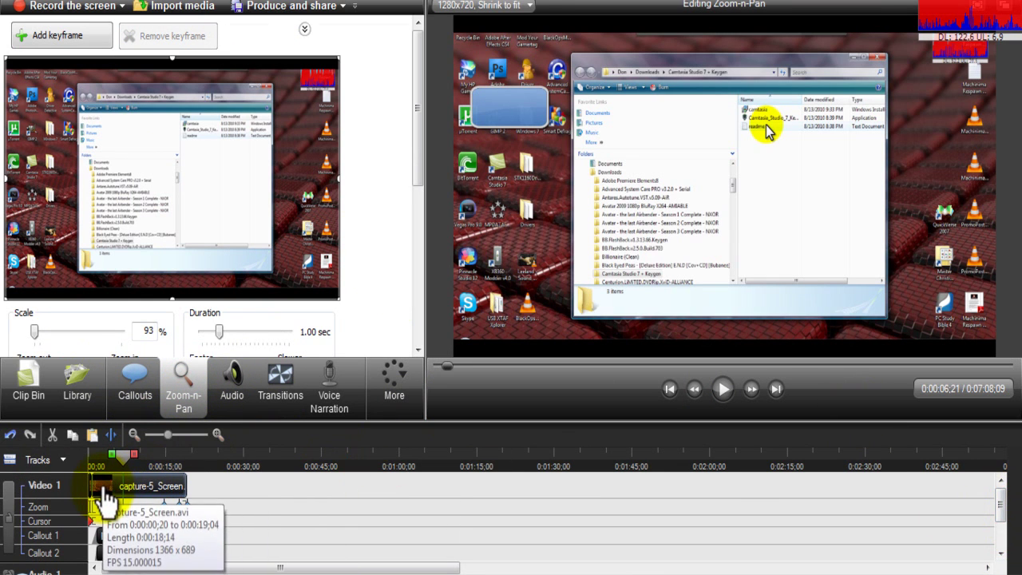
click(137, 499)
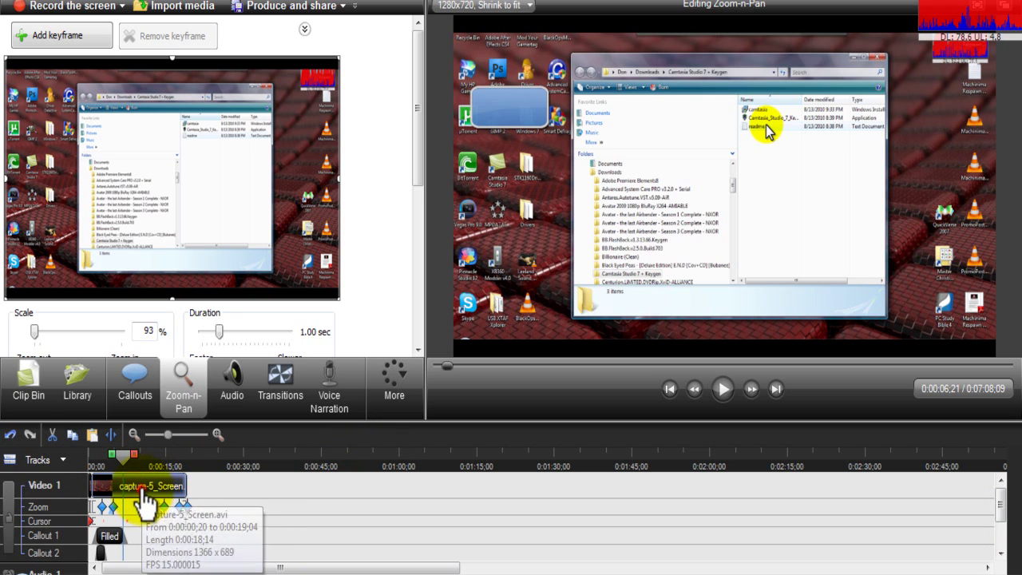
click(142, 464)
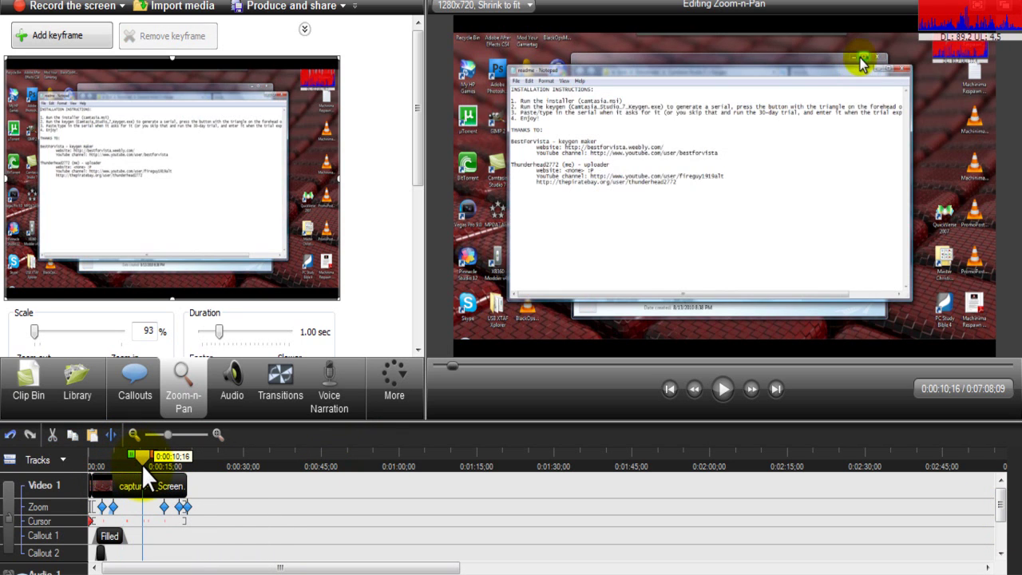
key(s)
- Add a Glow transition between the two parts of the split clip and preview it, pausing at 0:00:14;11
drag(142, 457, 160, 456)
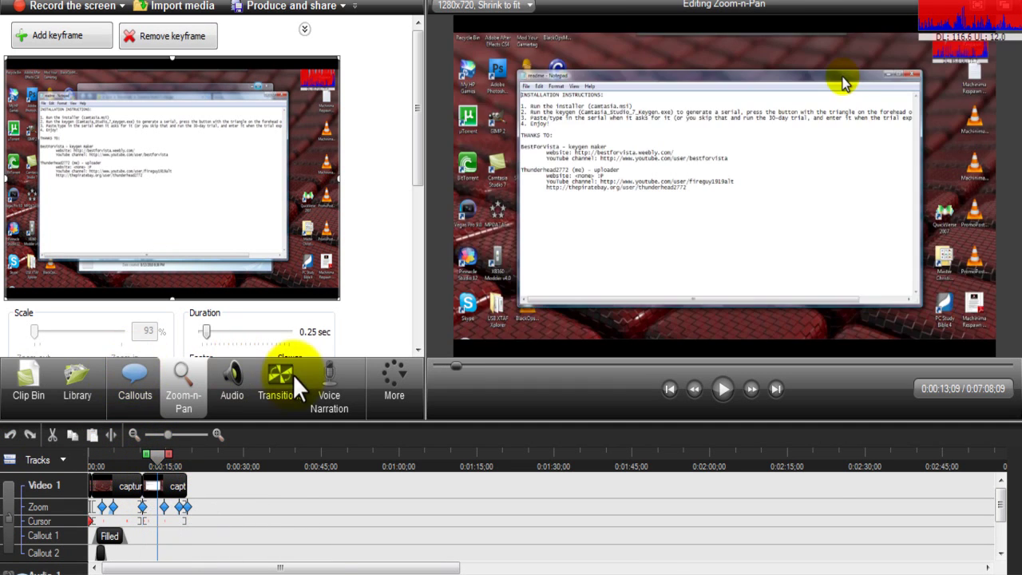
click(293, 380)
drag(270, 188, 329, 489)
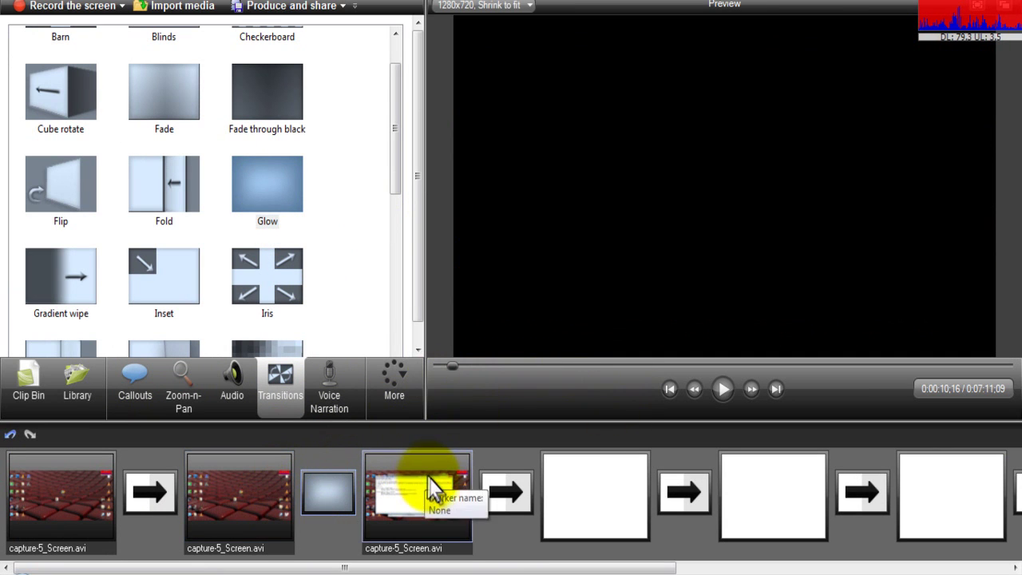
click(719, 388)
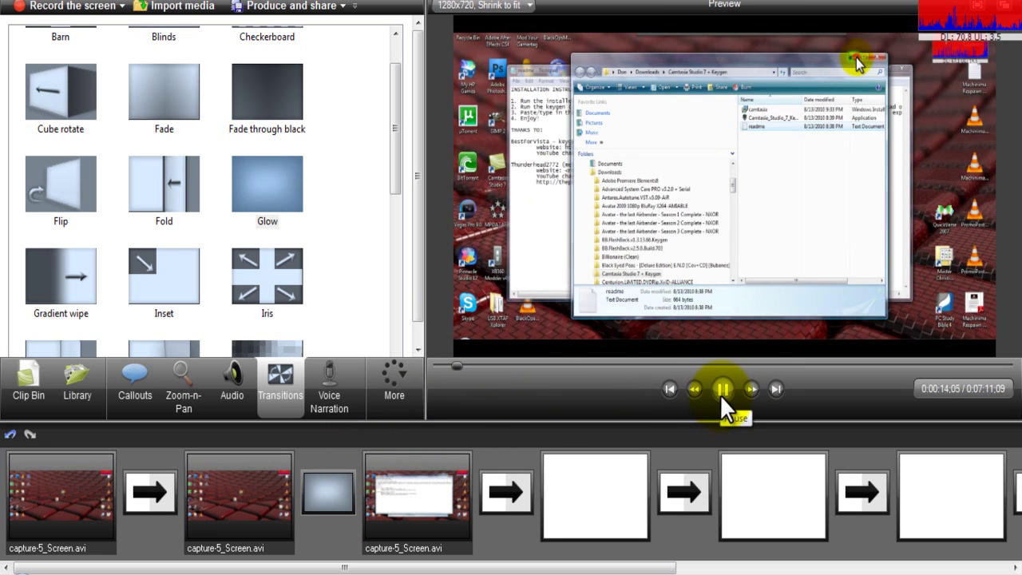
click(720, 391)
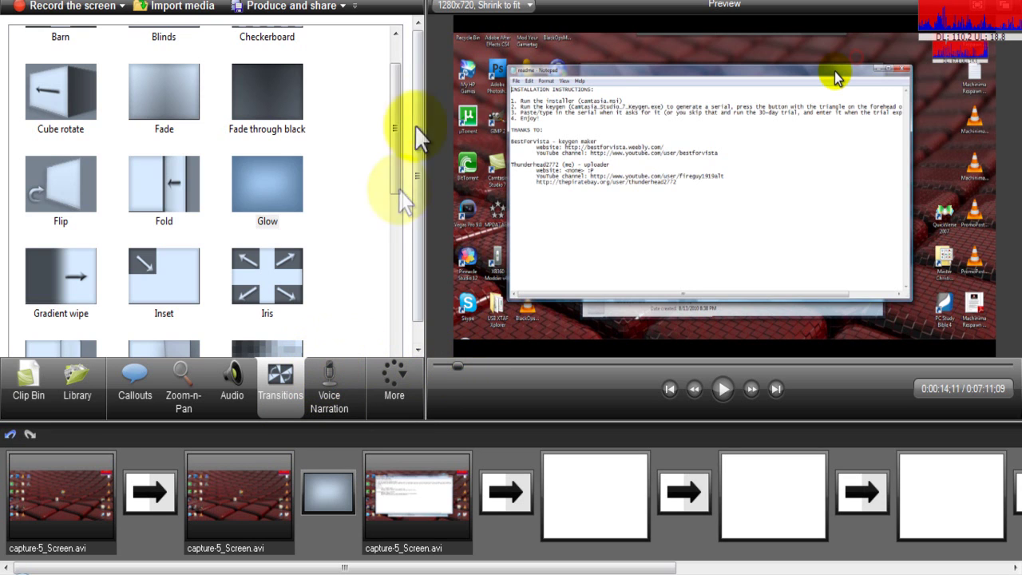
- Look over the remaining transitions and the voice narration options, and open the Cursor Effects settings
drag(395, 105, 395, 86)
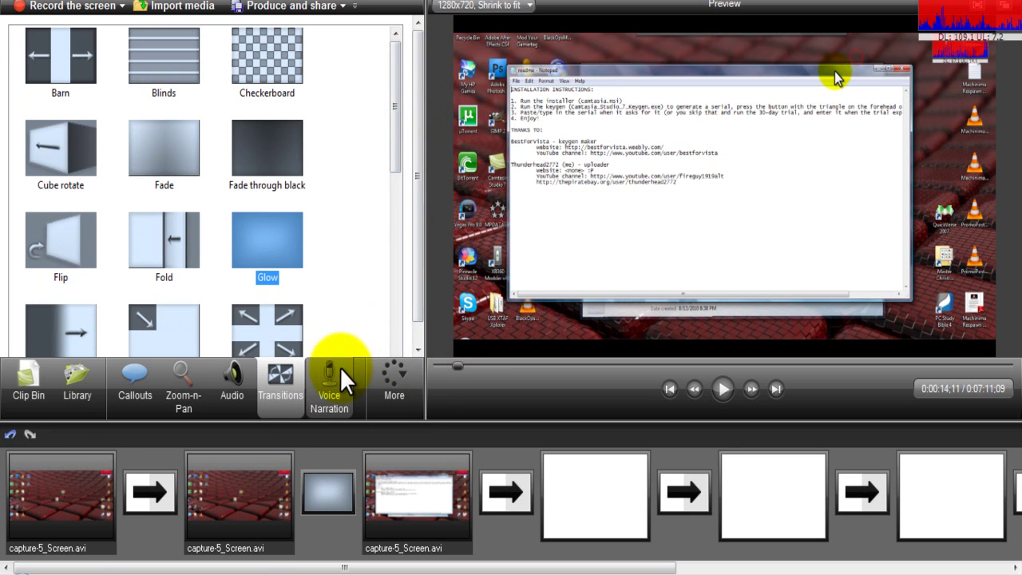
click(340, 368)
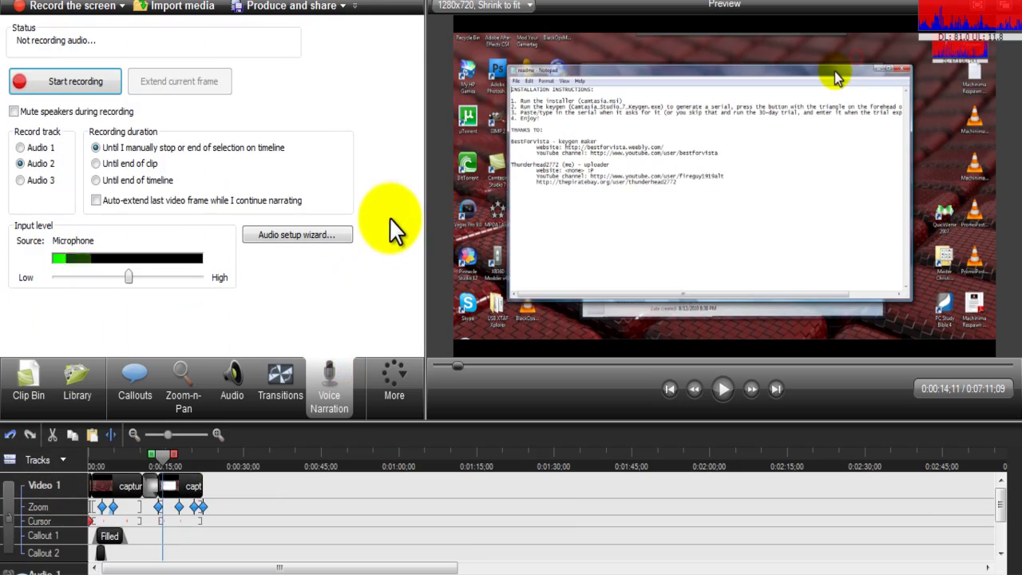
click(388, 392)
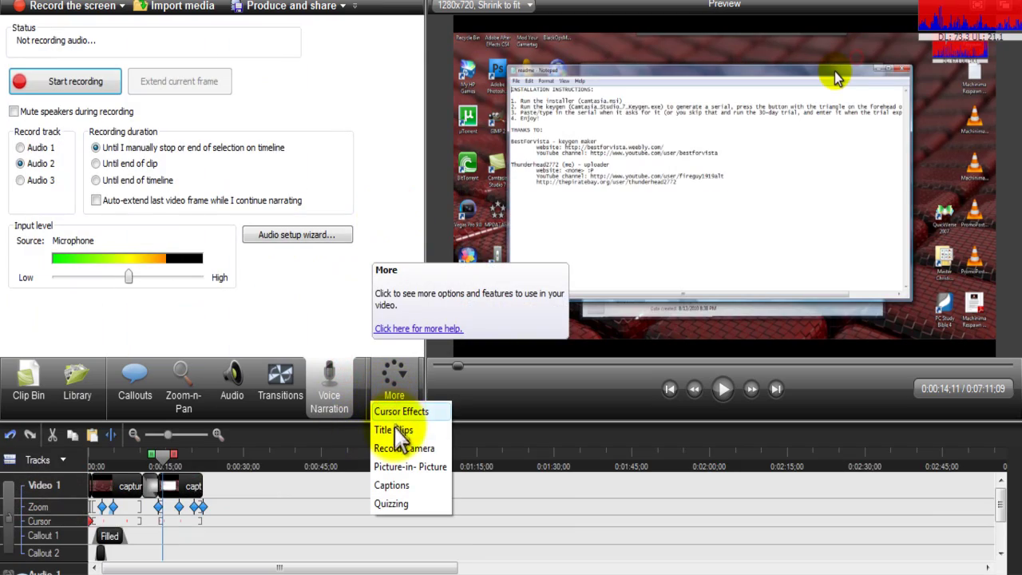
click(400, 412)
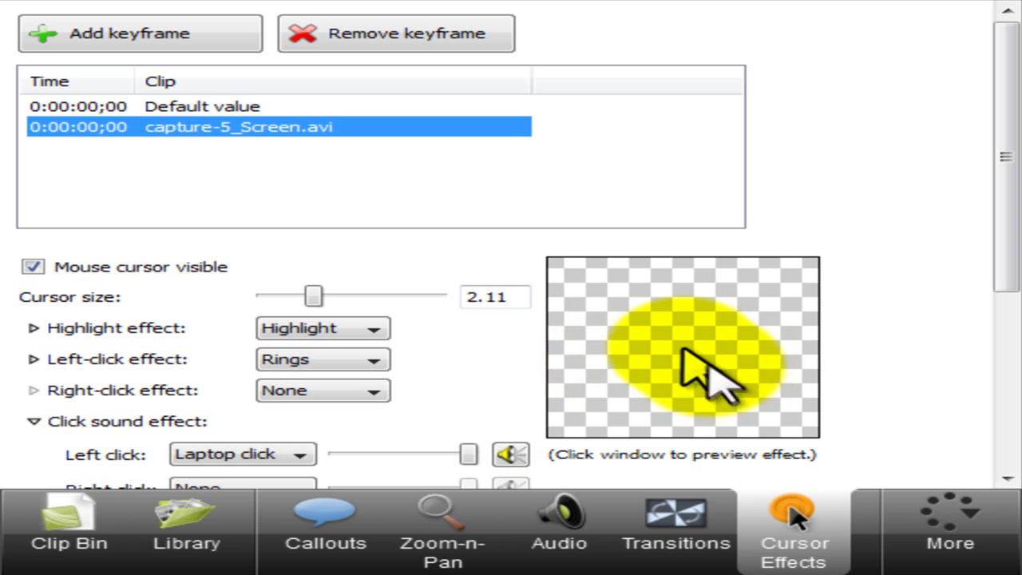
- Set the highlight effect, left-click effect and left-click sound to None and reduce the cursor size to 1.00
mouse_move(314, 296)
mouse_down()
mouse_move(371, 297)
mouse_move(309, 299)
mouse_up()
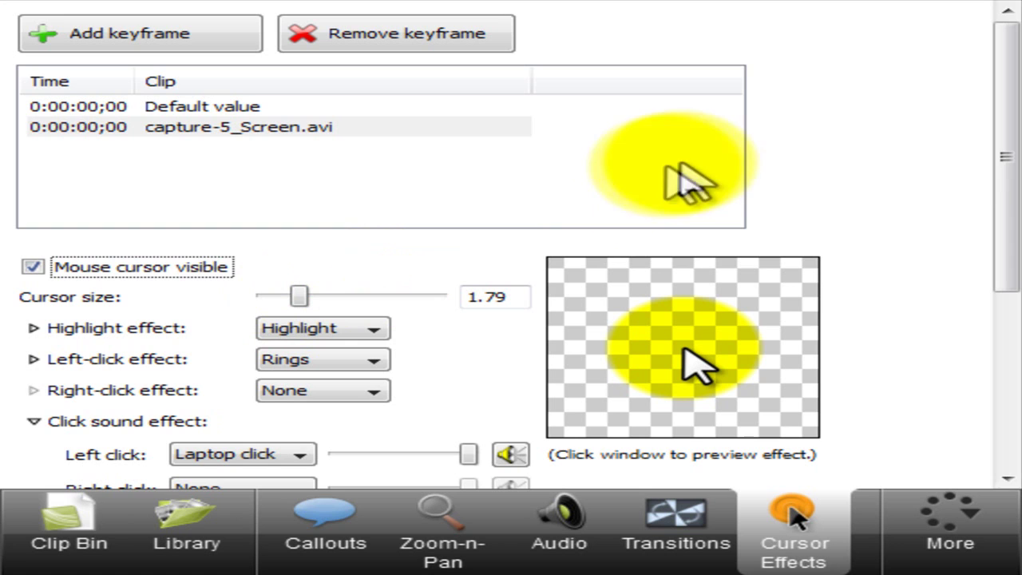
mouse_move(999, 167)
mouse_down()
mouse_move(1003, 183)
mouse_move(1003, 171)
mouse_up()
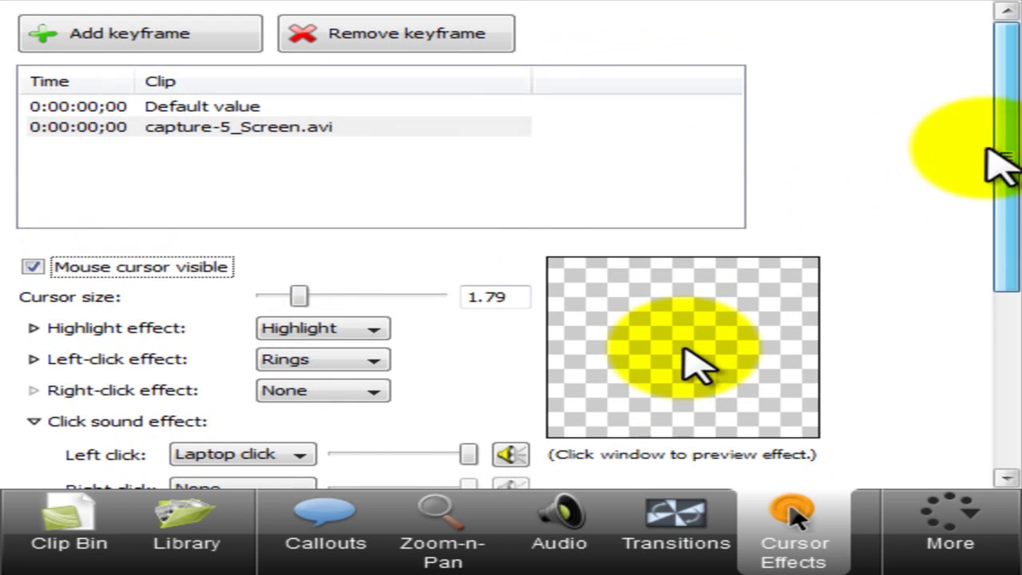
click(260, 328)
click(301, 346)
click(323, 363)
click(319, 378)
click(214, 454)
click(196, 473)
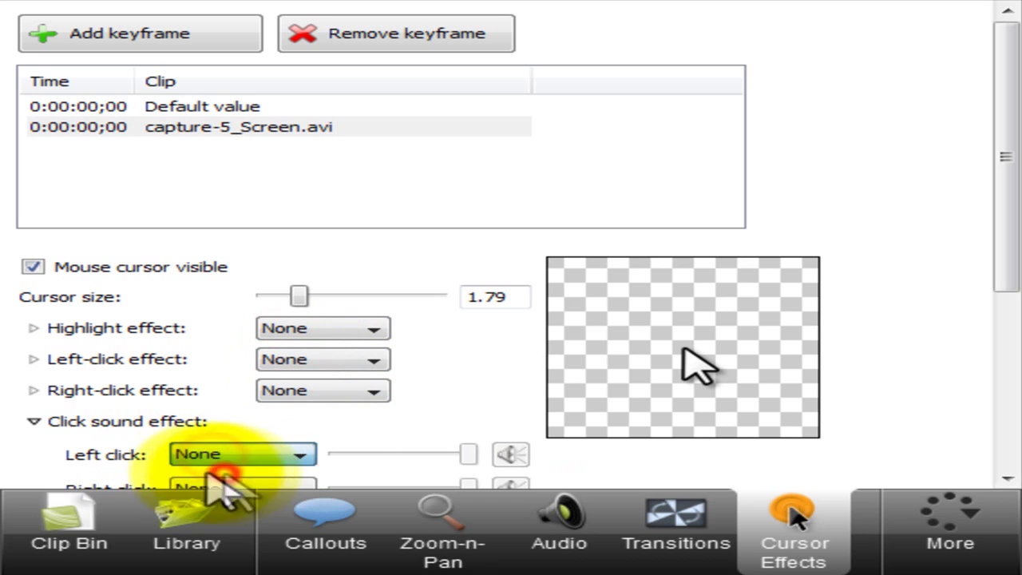
click(34, 420)
drag(299, 296, 262, 293)
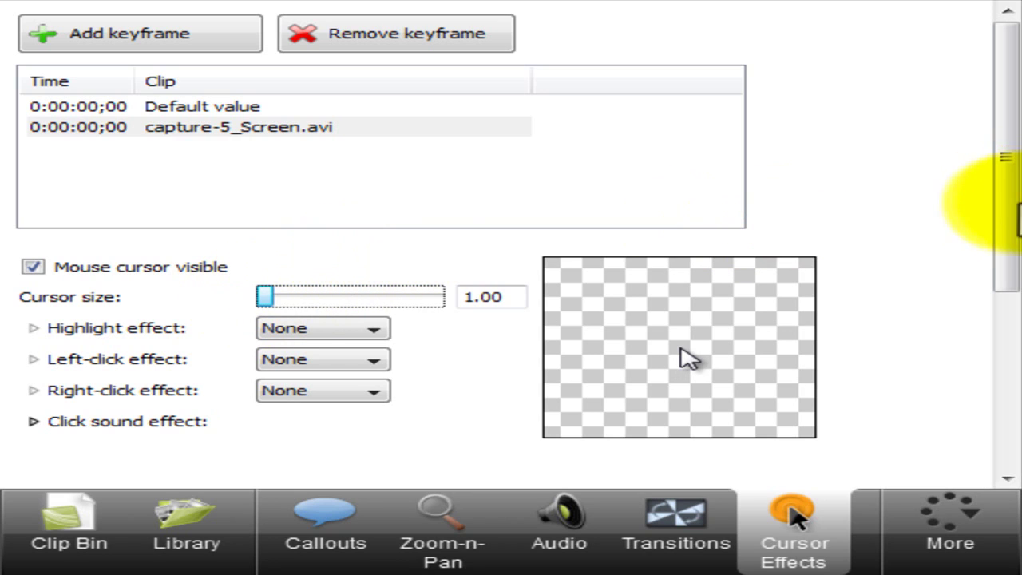
click(1001, 204)
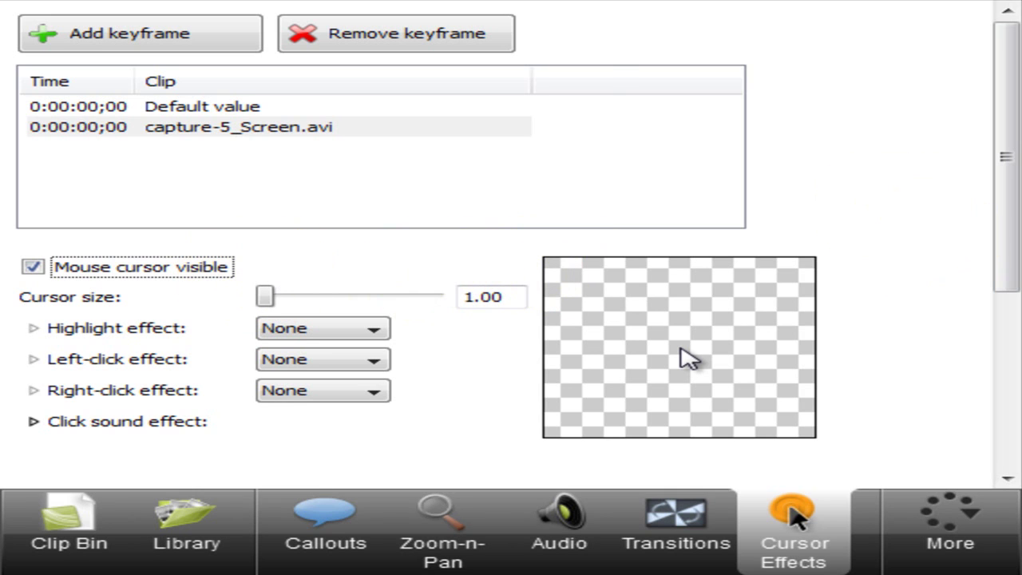
- Set the cursor size to 2.53 and try the Spotlight and Magnify highlight effects, settling on Highlight
drag(270, 295, 331, 301)
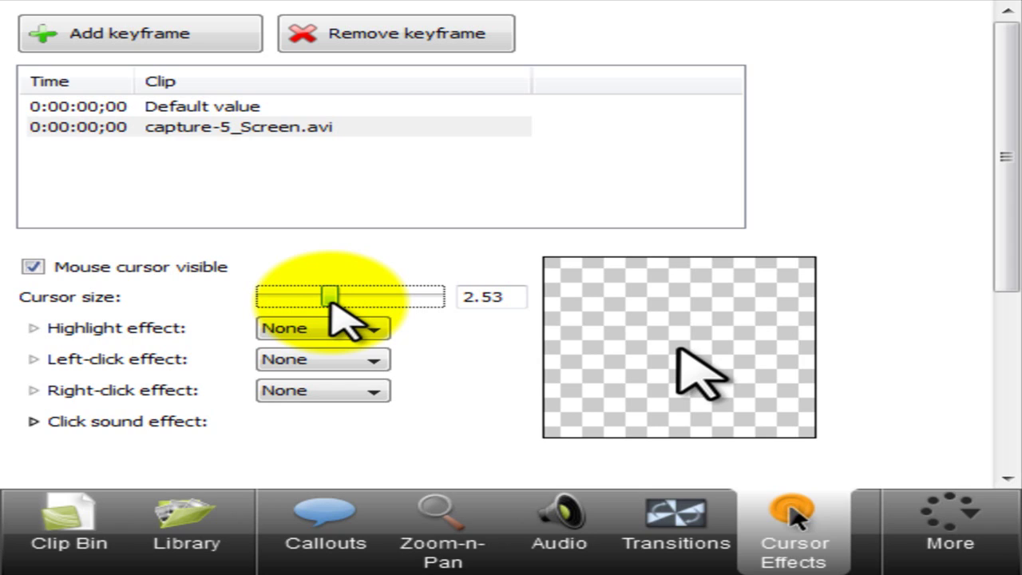
click(323, 329)
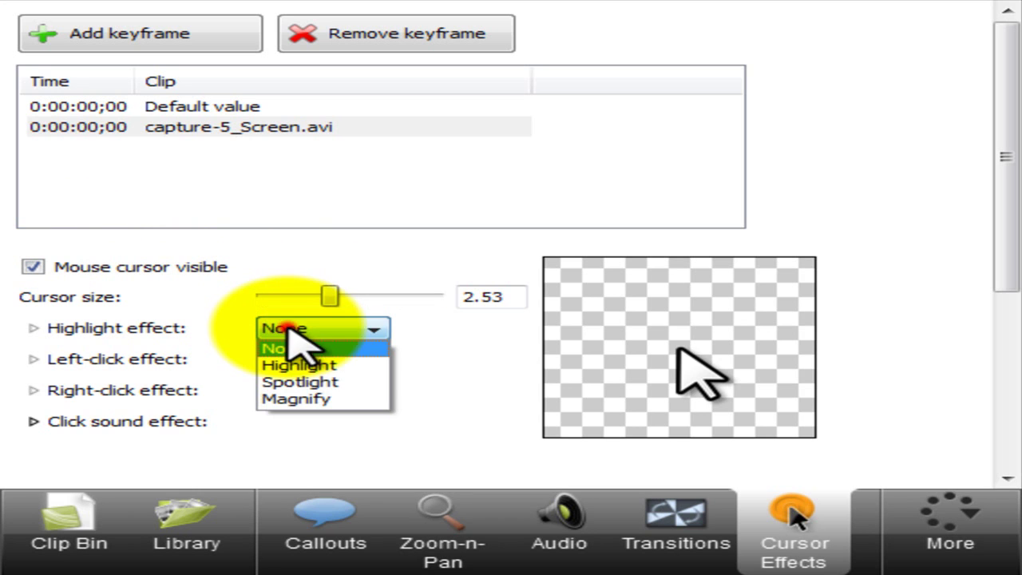
click(310, 360)
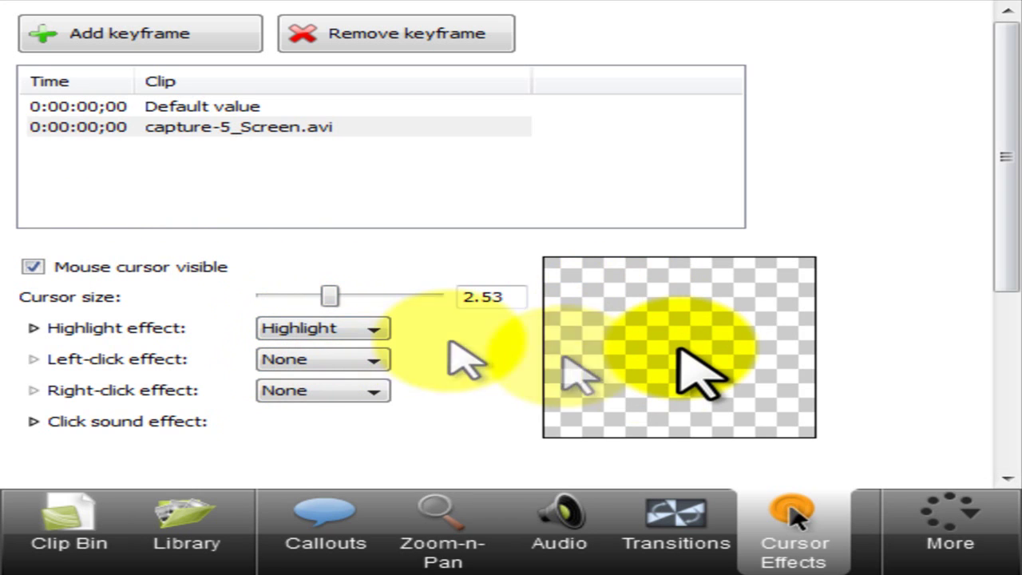
click(376, 328)
click(363, 382)
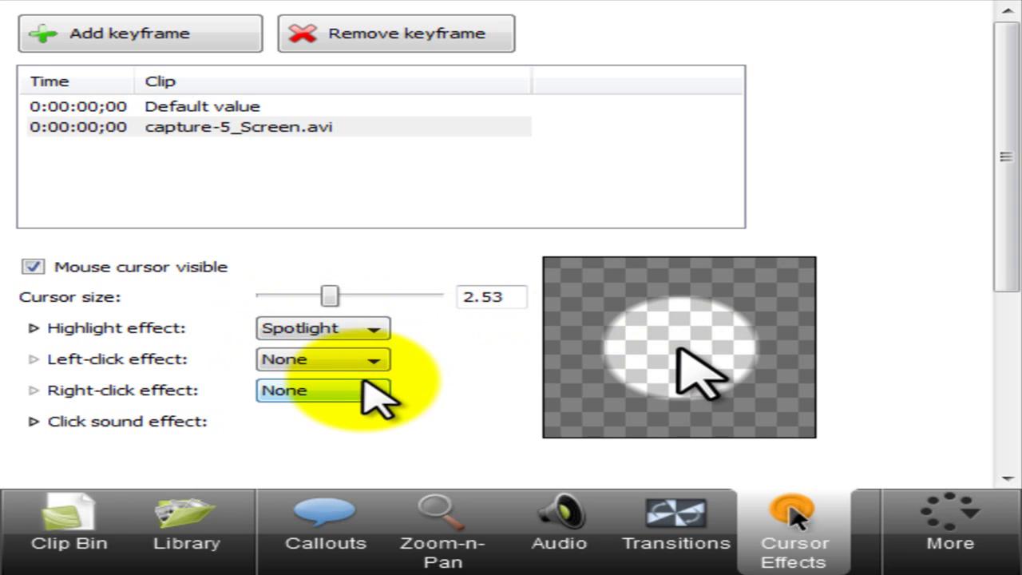
click(324, 332)
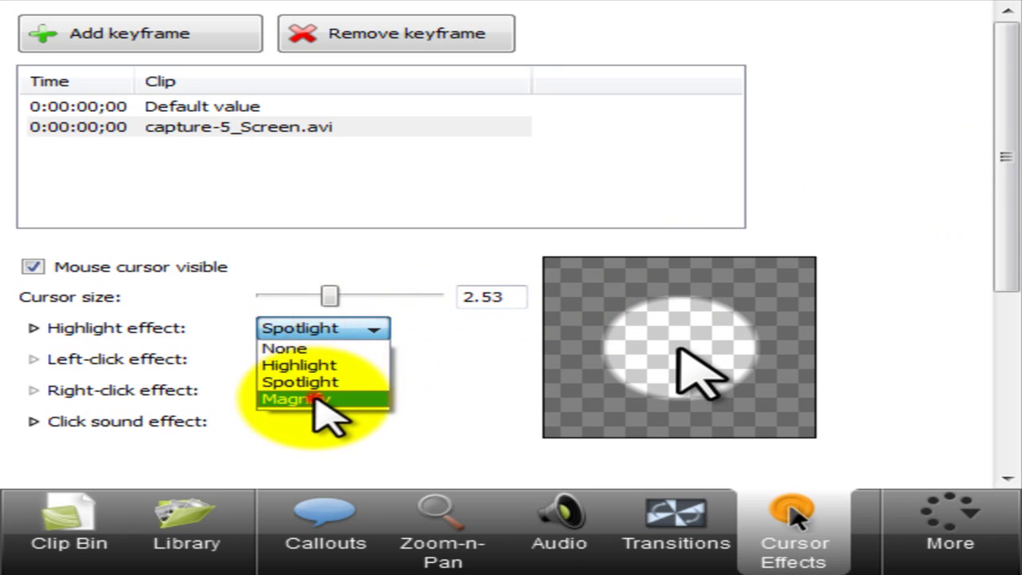
click(319, 396)
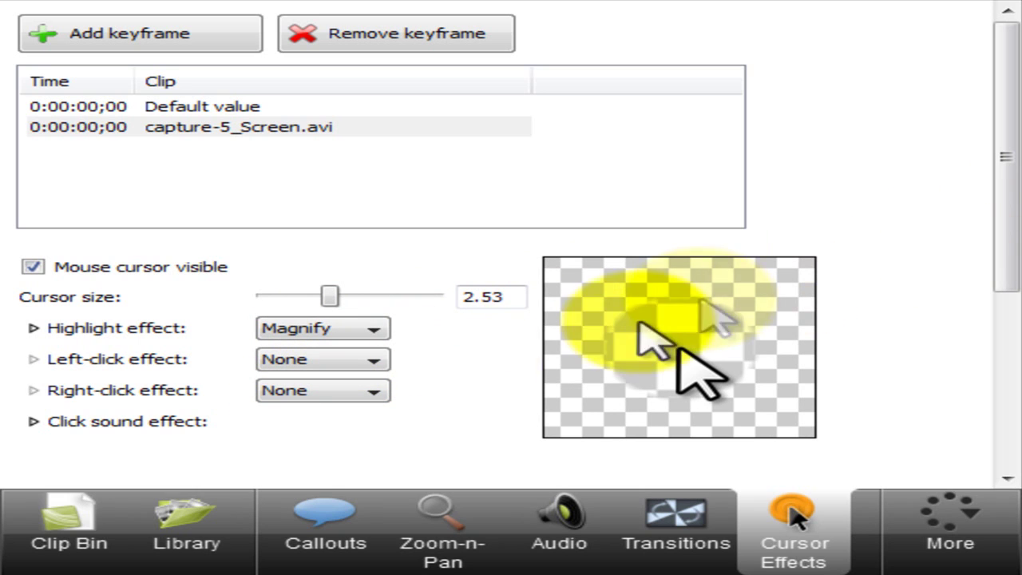
click(336, 330)
click(315, 365)
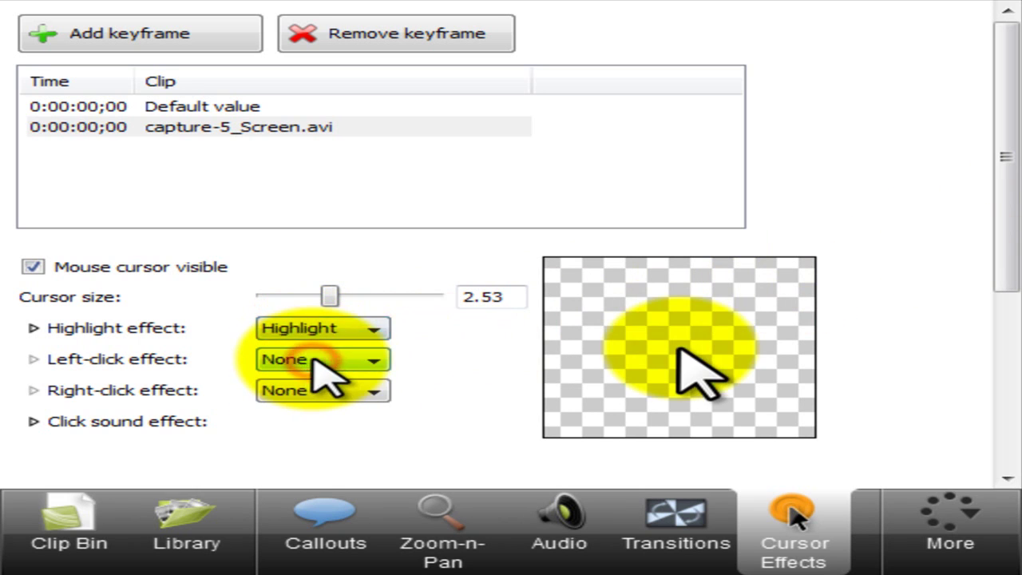
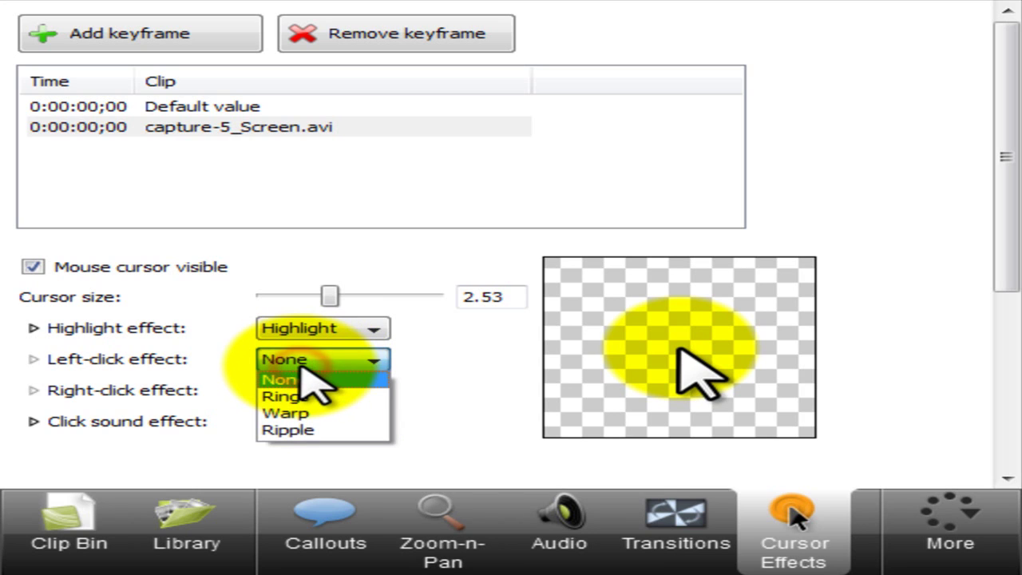
- Try the Rings, Warp and Ripple left-click effects, settling on Rings
click(314, 397)
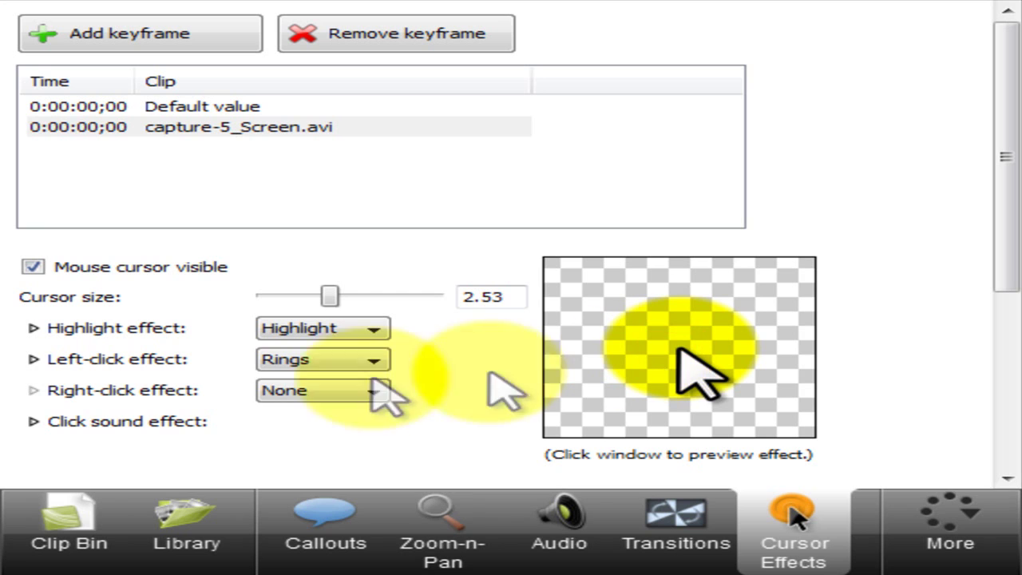
click(328, 359)
click(318, 411)
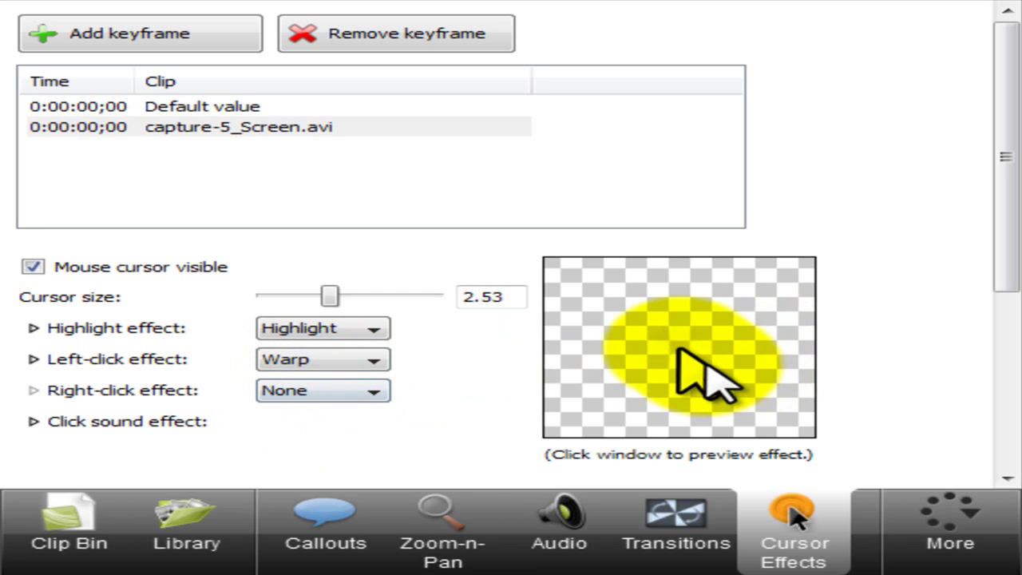
click(355, 362)
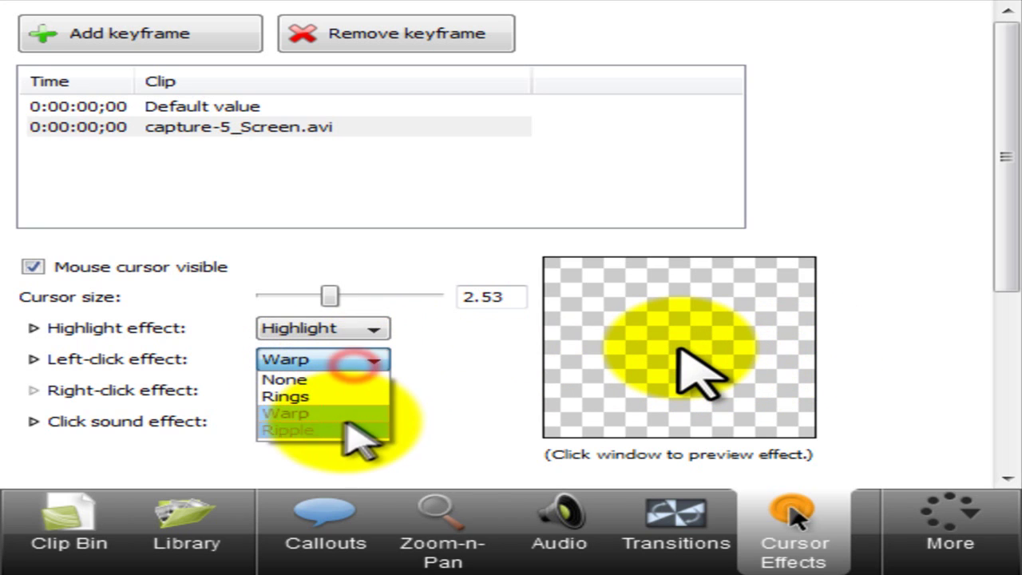
click(344, 427)
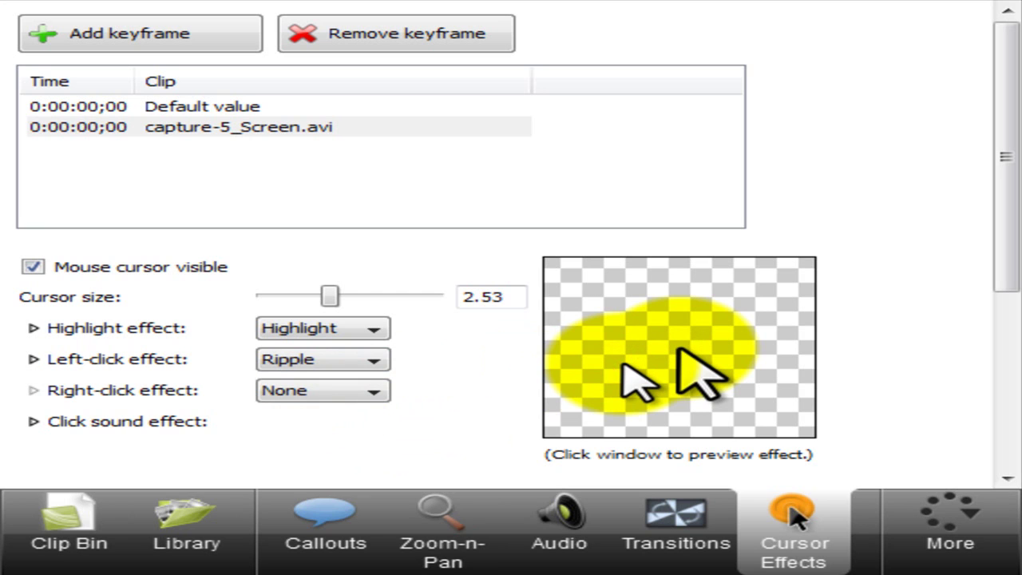
click(358, 330)
click(447, 353)
click(341, 360)
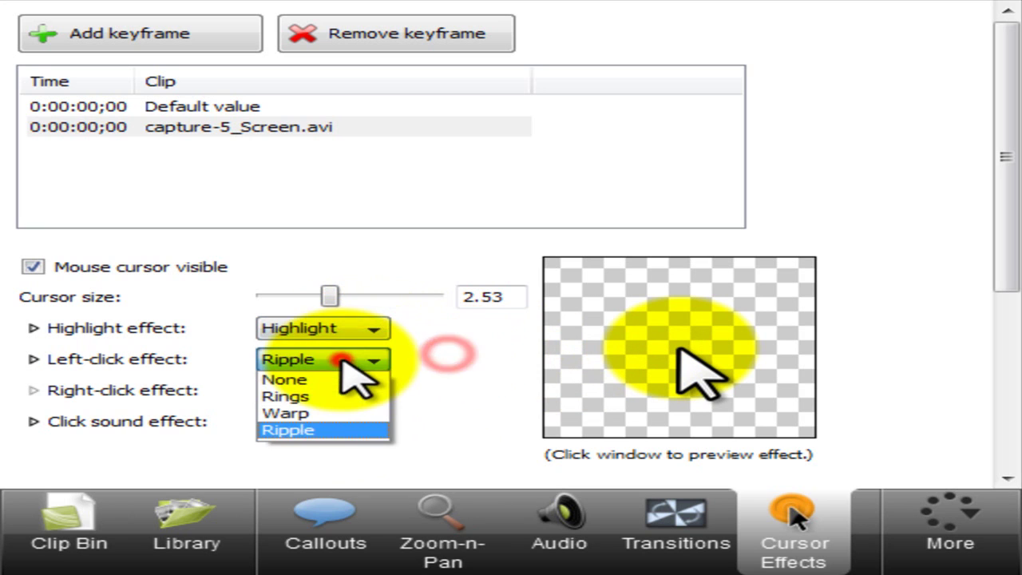
click(329, 394)
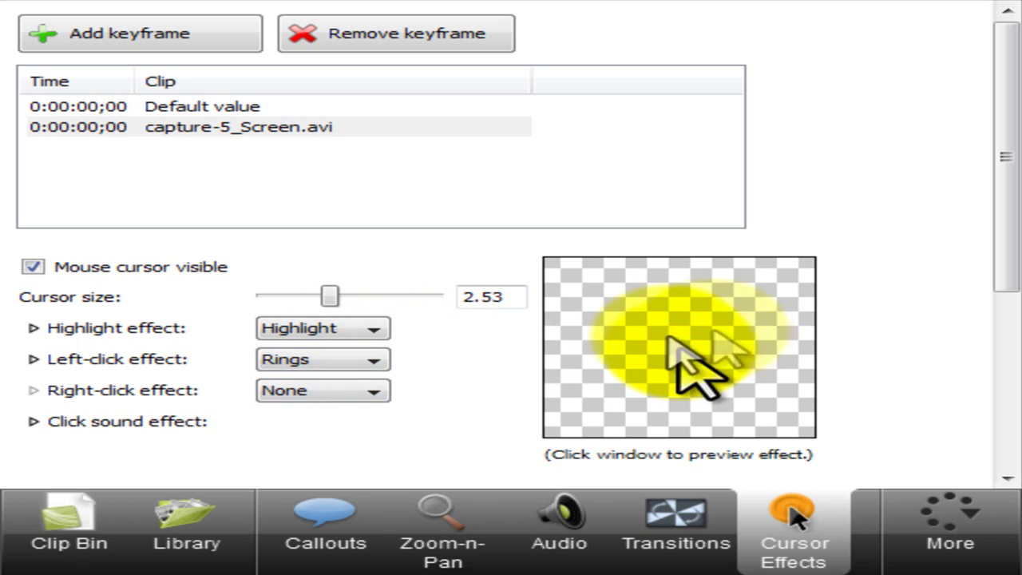
- Set the left-click sound effect to Laptop click and reduce the cursor size to 1.96
click(332, 391)
click(327, 390)
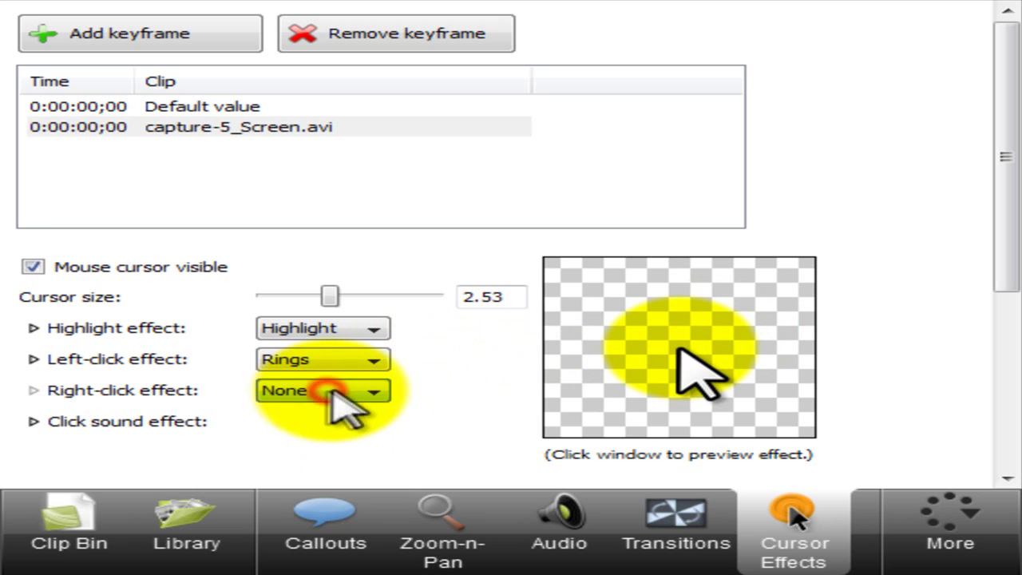
drag(998, 269, 1007, 339)
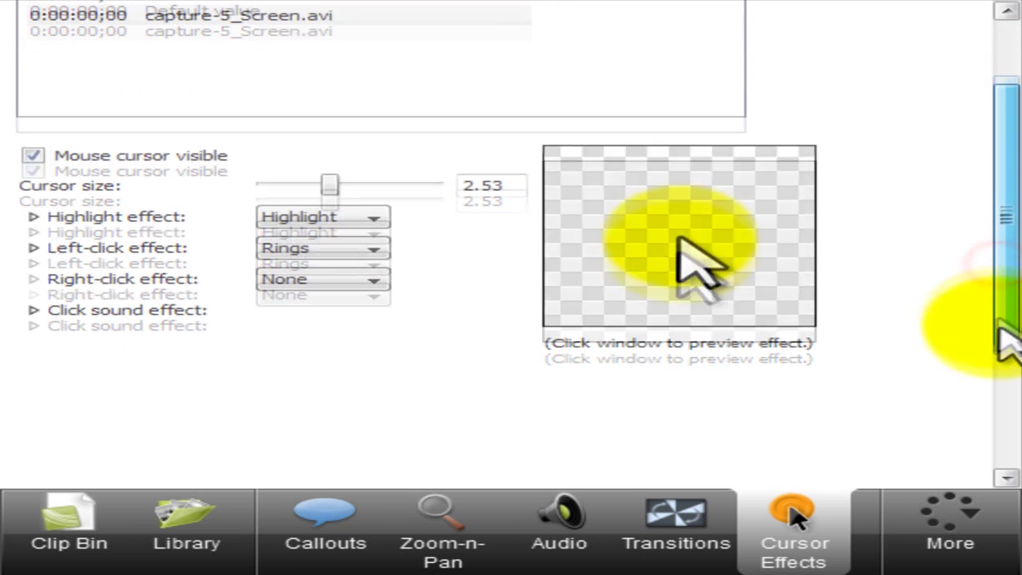
click(34, 309)
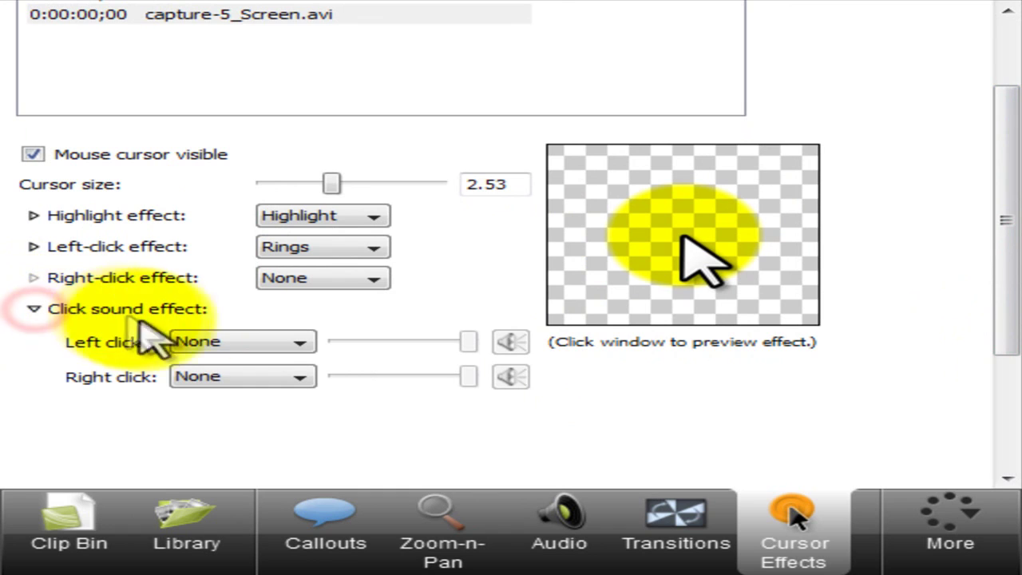
click(201, 341)
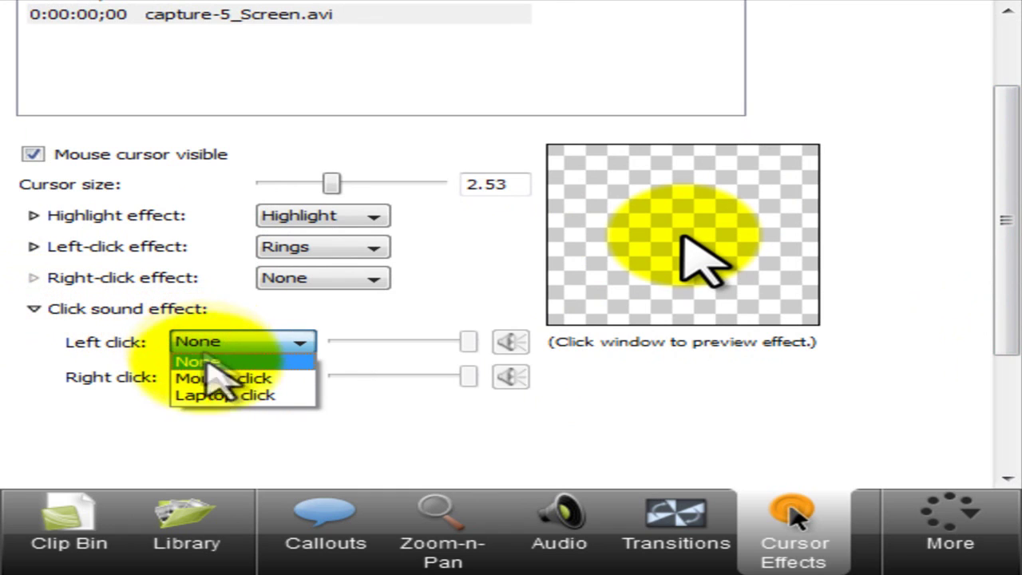
click(209, 396)
click(510, 343)
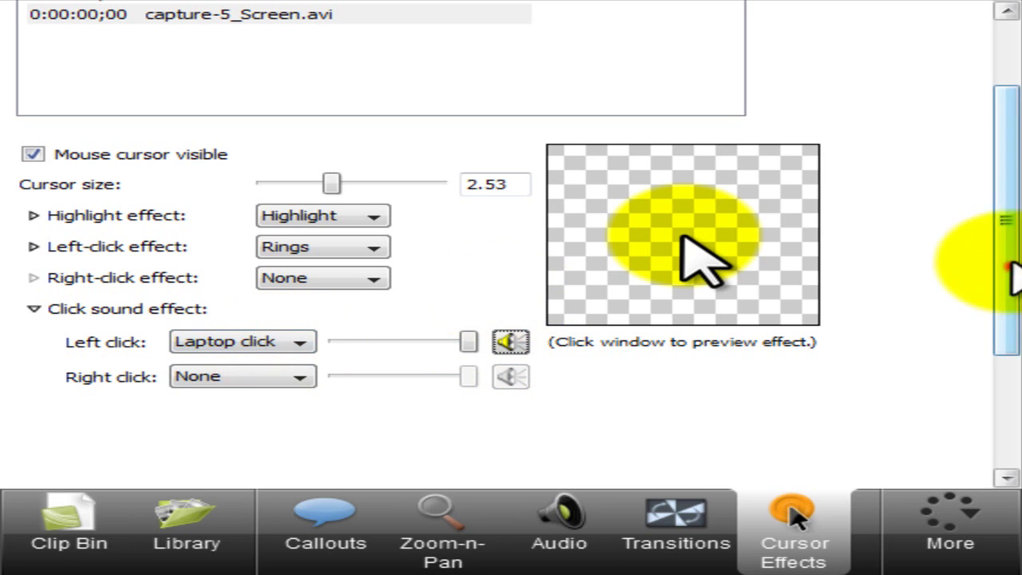
scroll(1006, 268, up, 2)
drag(336, 232, 304, 231)
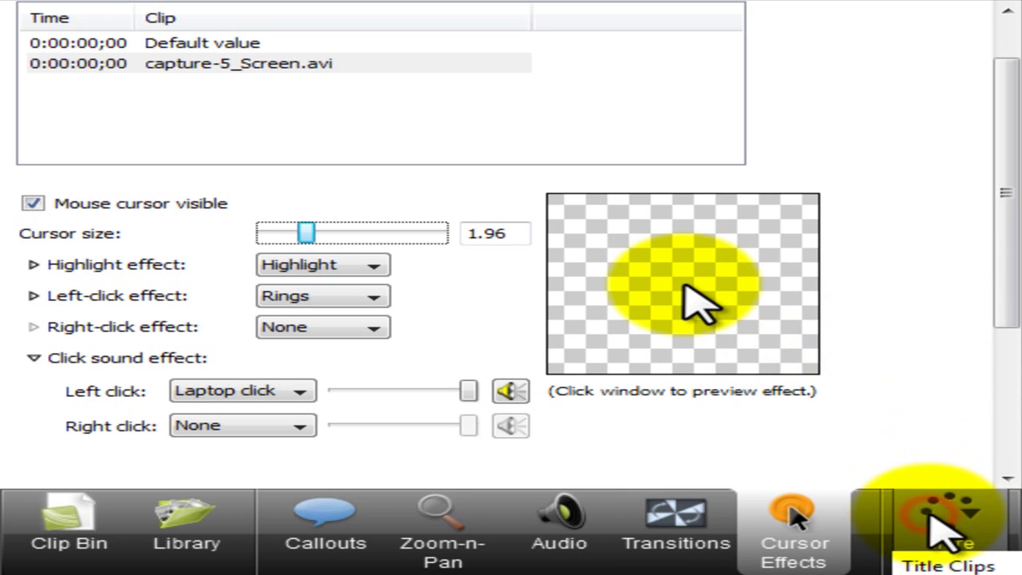
- Look through the Library's Audio and Sound Effects folders, collapsing both when finished
click(210, 534)
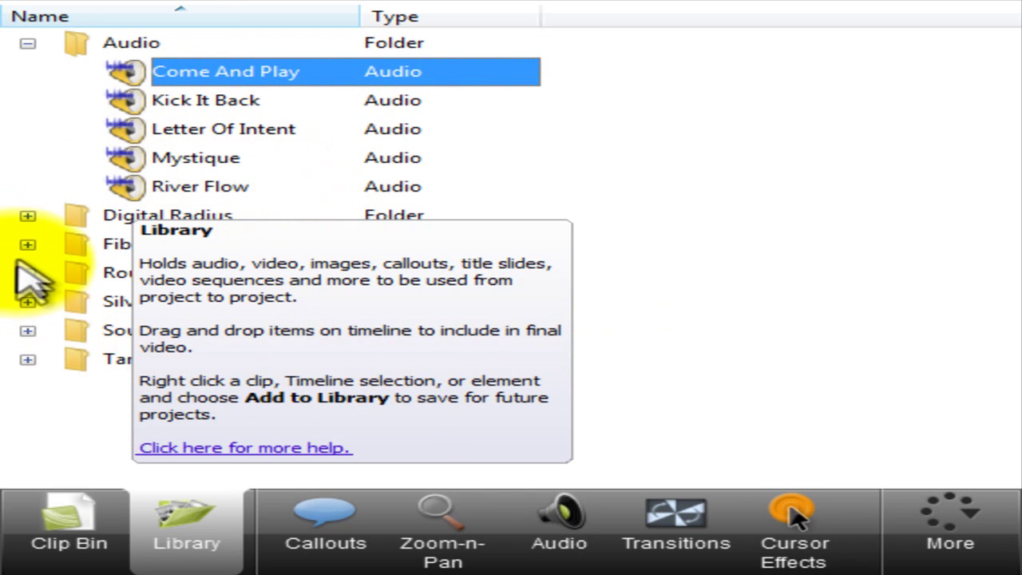
click(27, 329)
drag(1003, 254, 1008, 321)
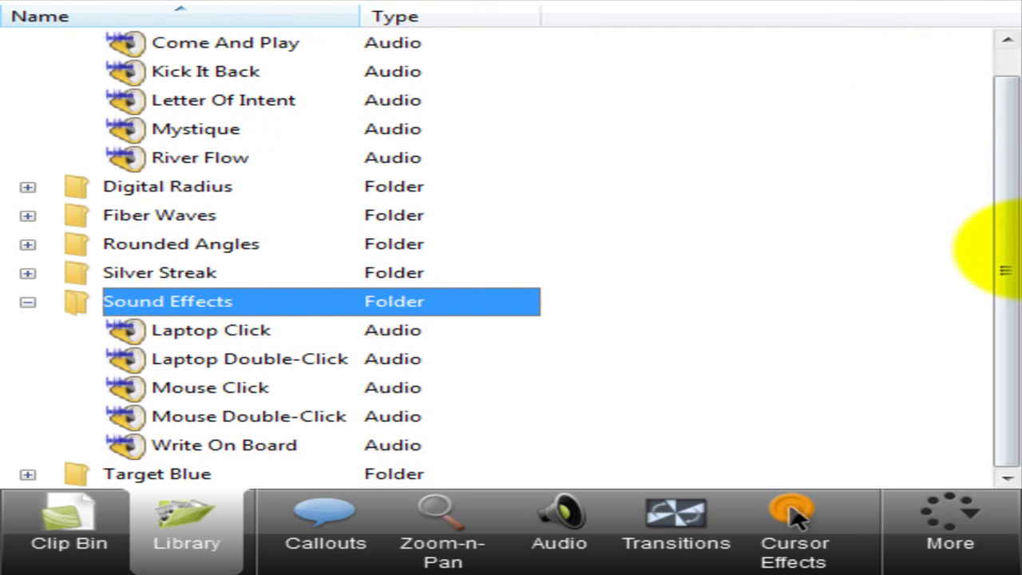
drag(1007, 249, 1011, 225)
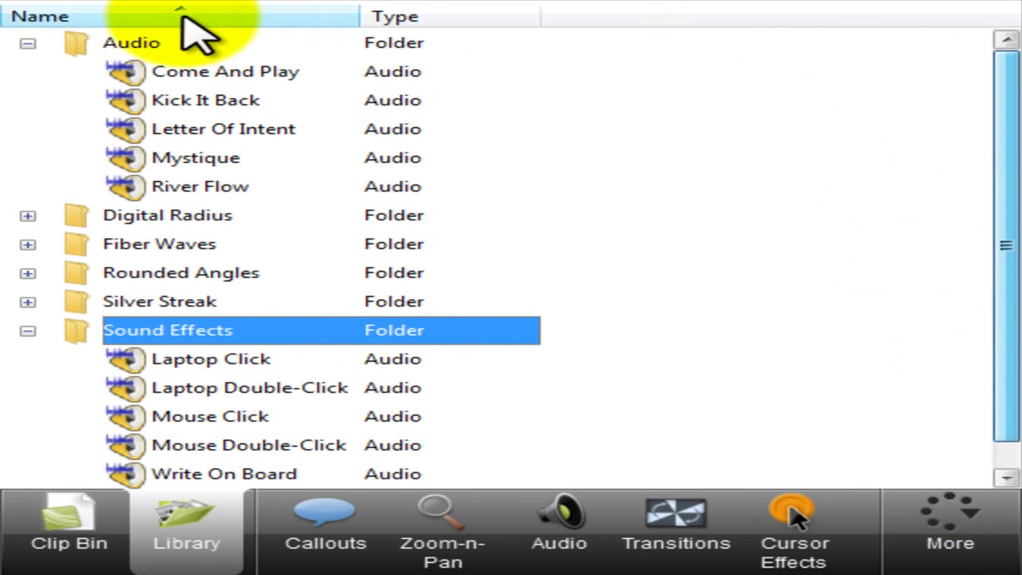
click(28, 42)
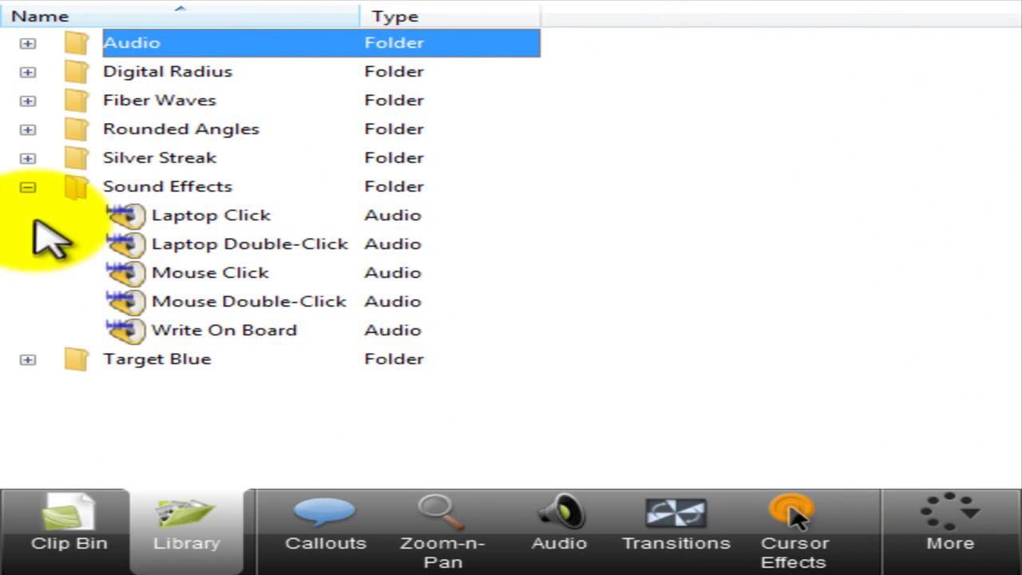
click(28, 186)
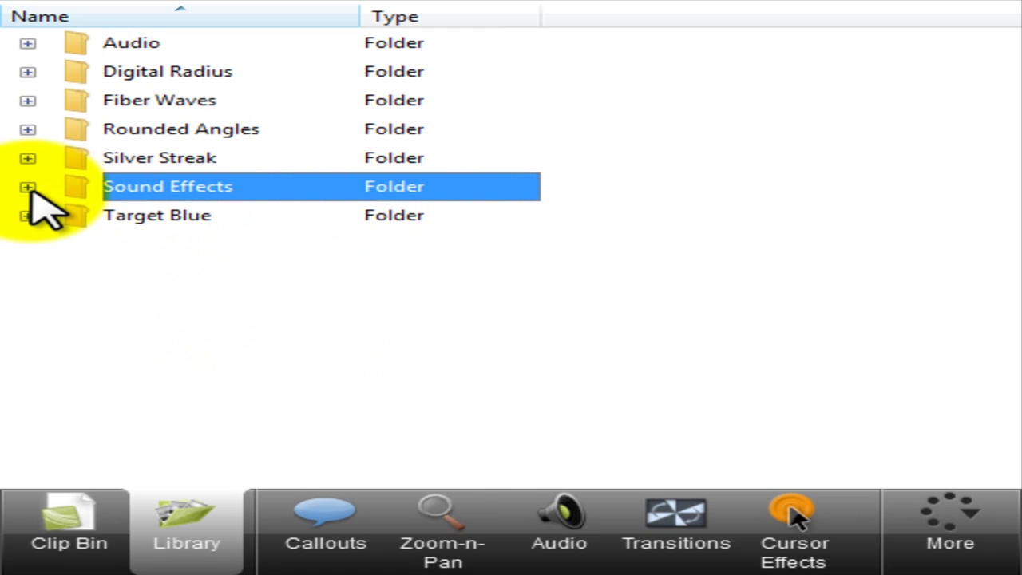
- Try adding a title clip, allowing clips on unlocked tracks to be split, and activate its text box
click(972, 552)
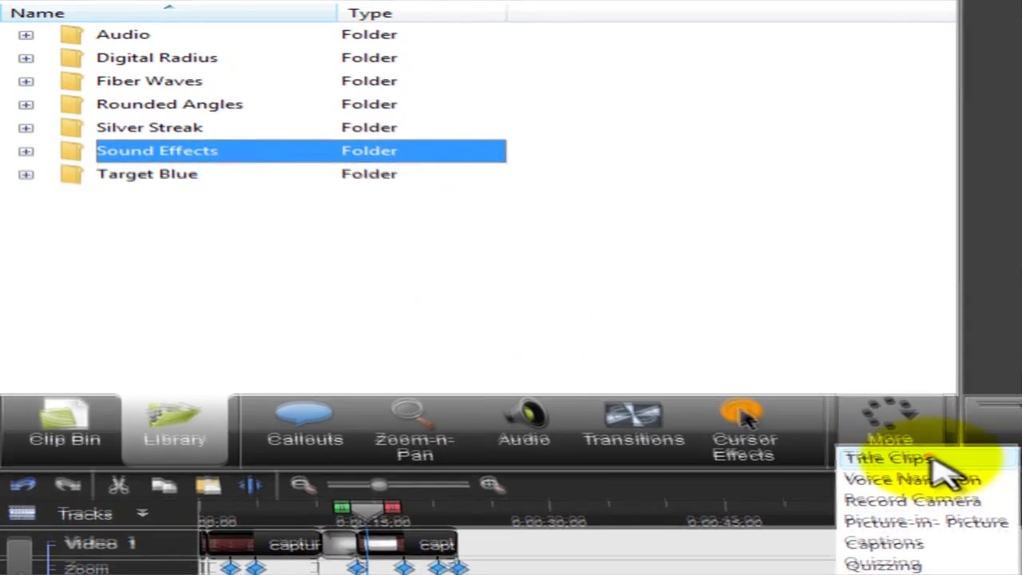
click(974, 566)
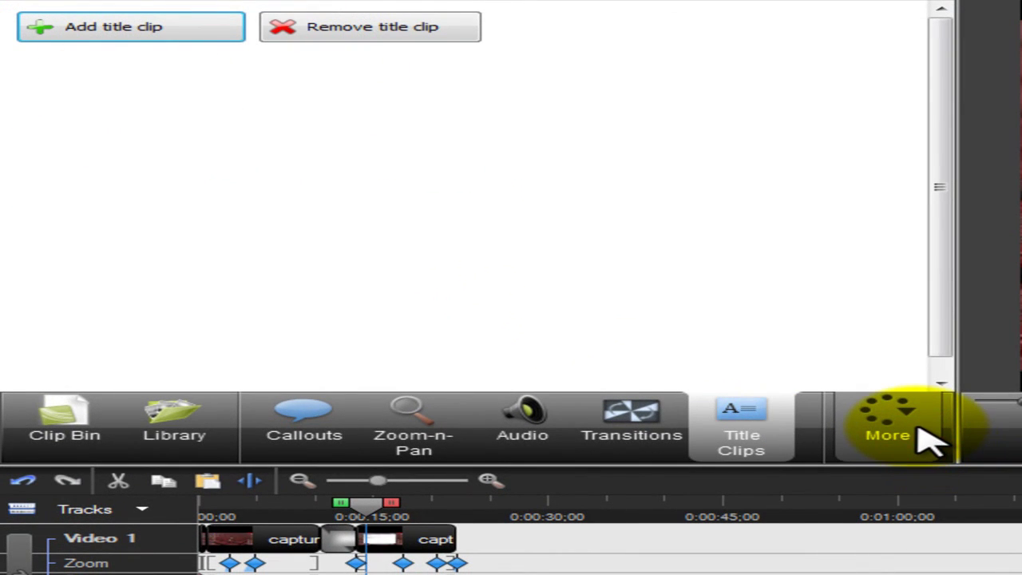
click(156, 31)
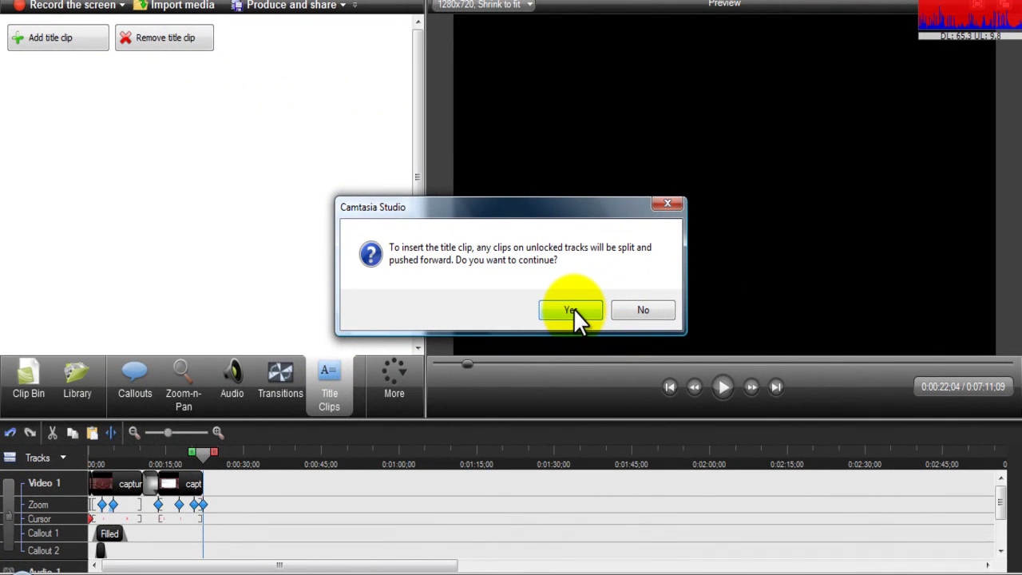
click(572, 309)
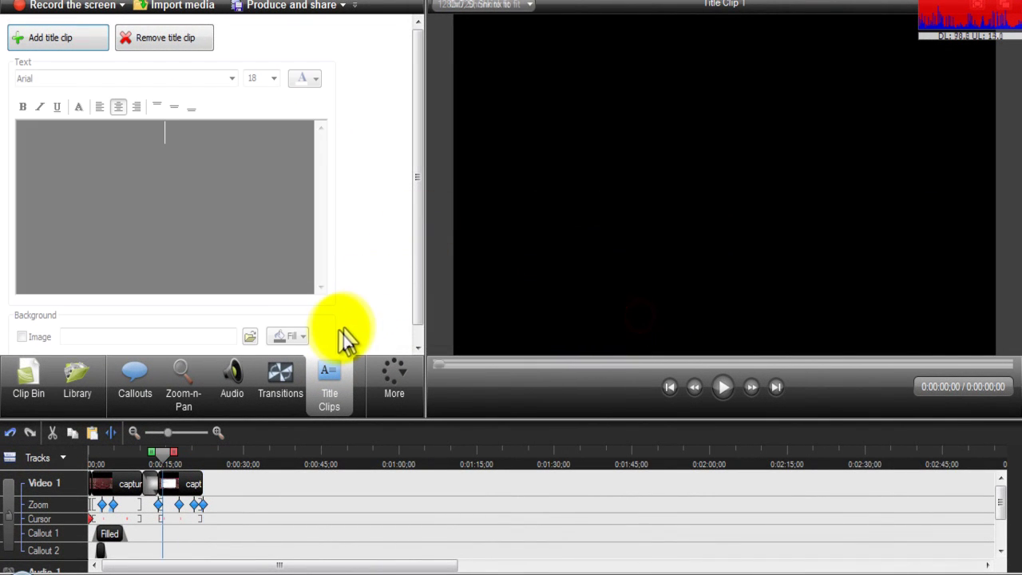
click(182, 188)
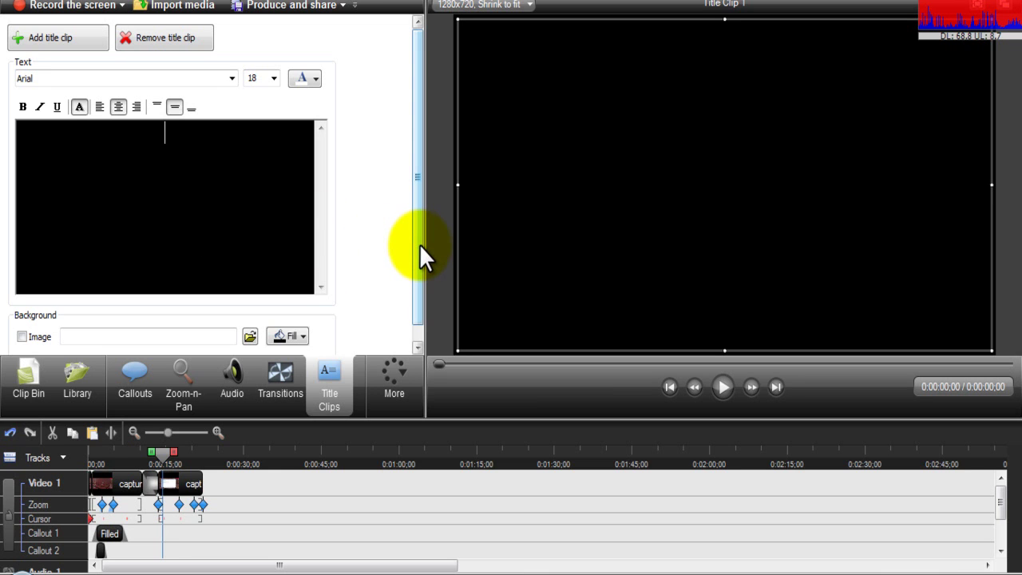
- Look over the Voice Narration and Record Camera options, then show the Picture-in-Picture clip list
click(393, 381)
click(407, 428)
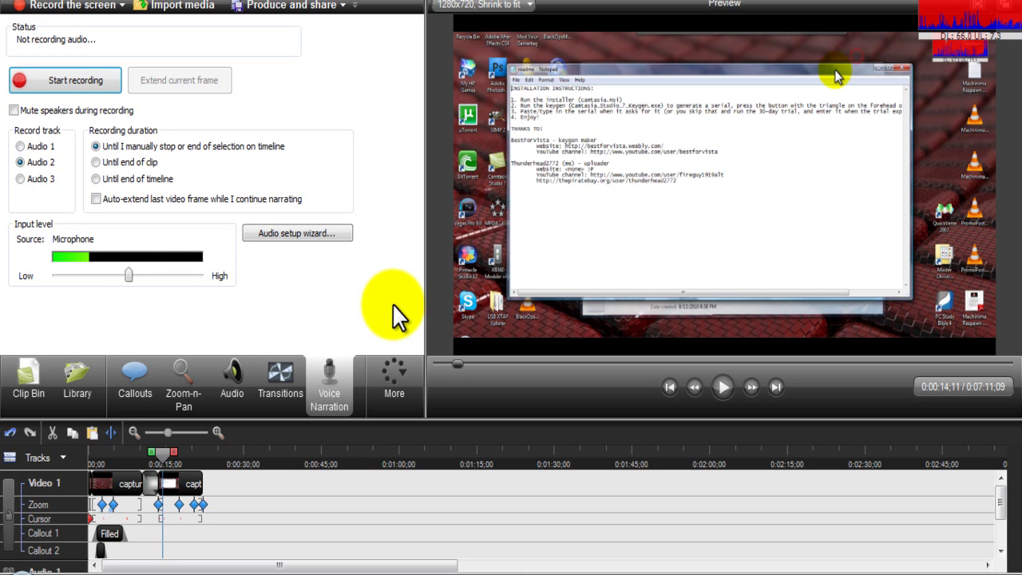
click(392, 372)
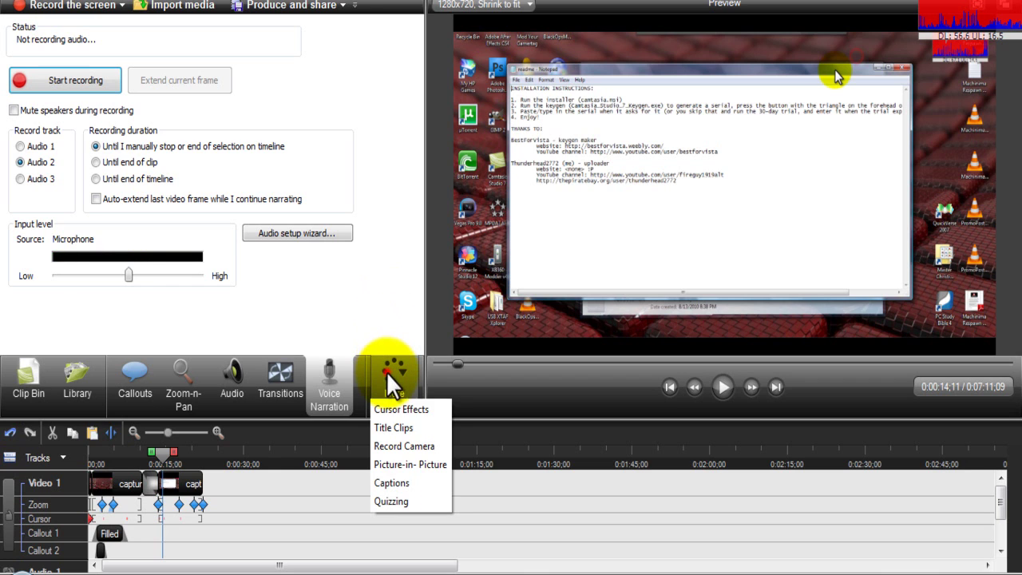
click(405, 444)
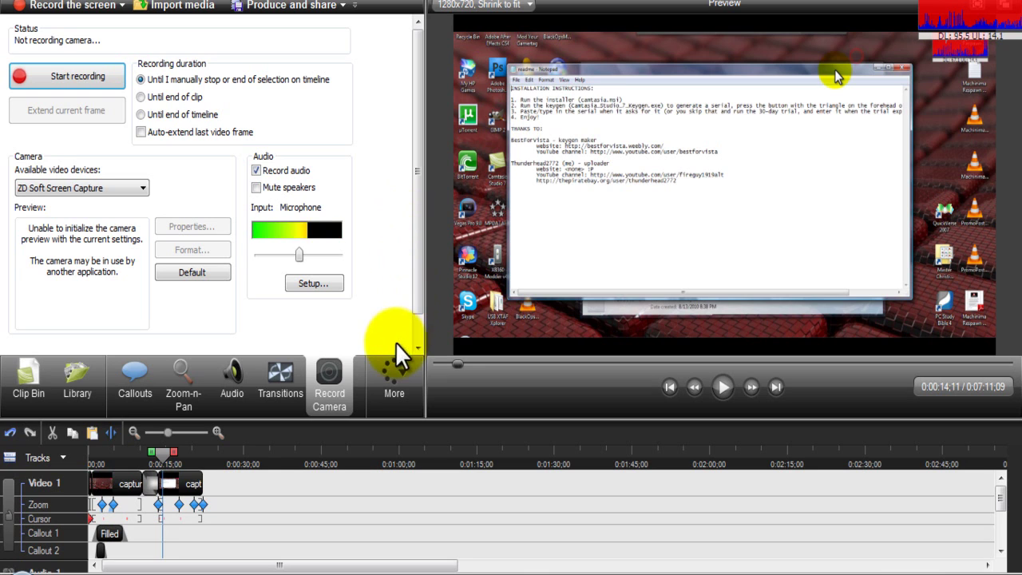
click(395, 371)
click(407, 464)
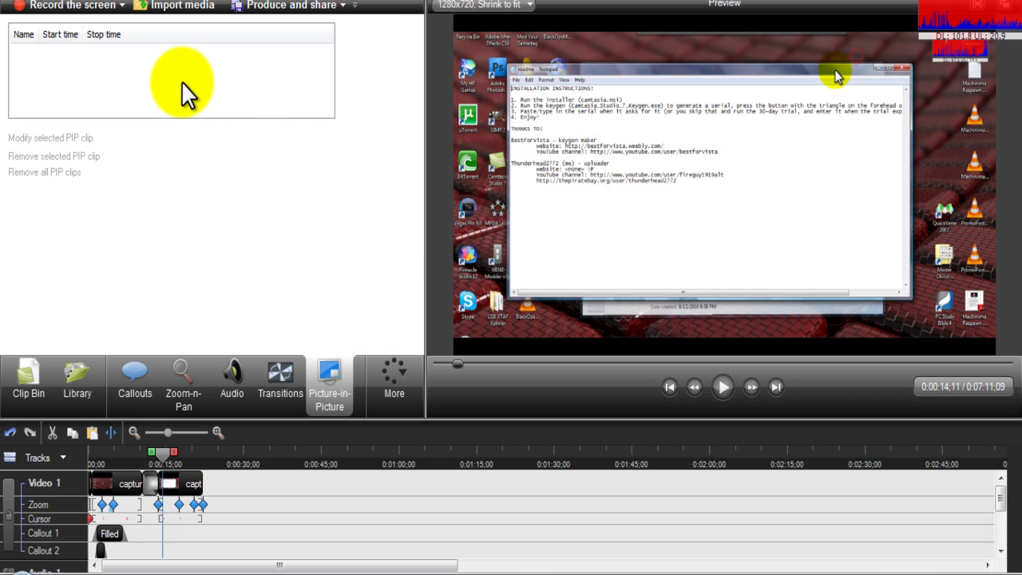
- Look over the Captions tool with its tip dismissed and the Quizzing options, and return to the Cursor Effects settings
click(397, 373)
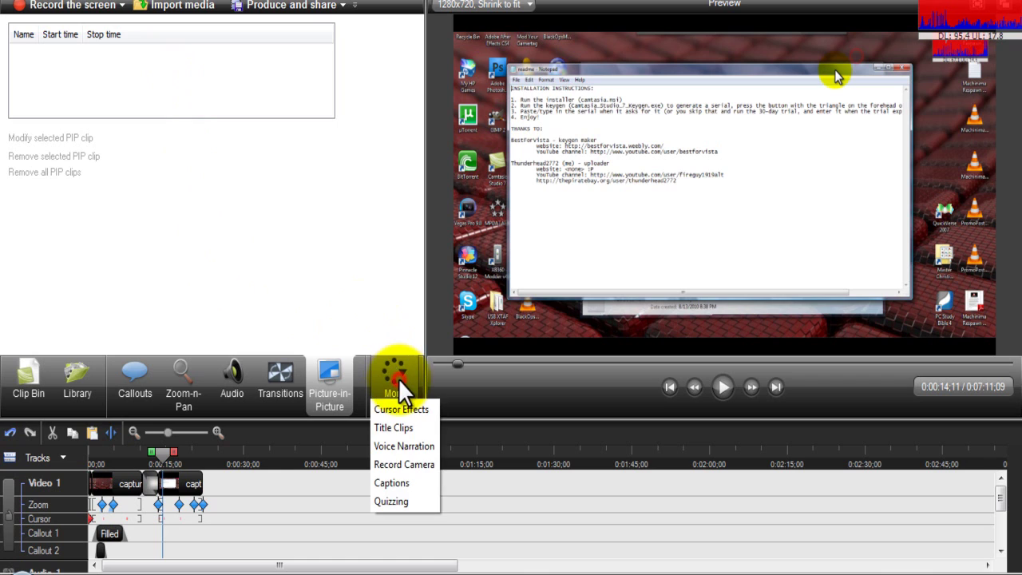
click(413, 481)
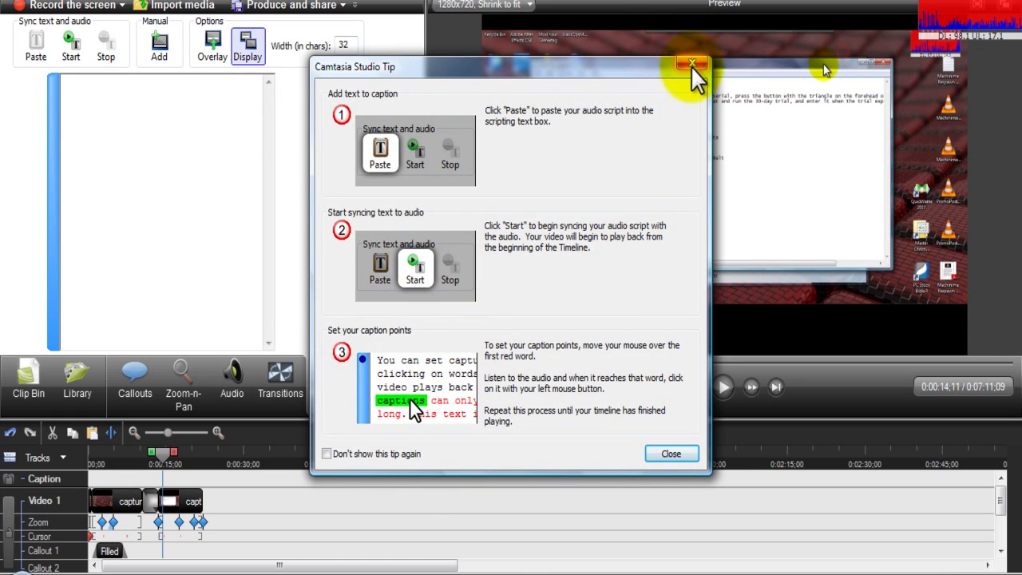
click(692, 62)
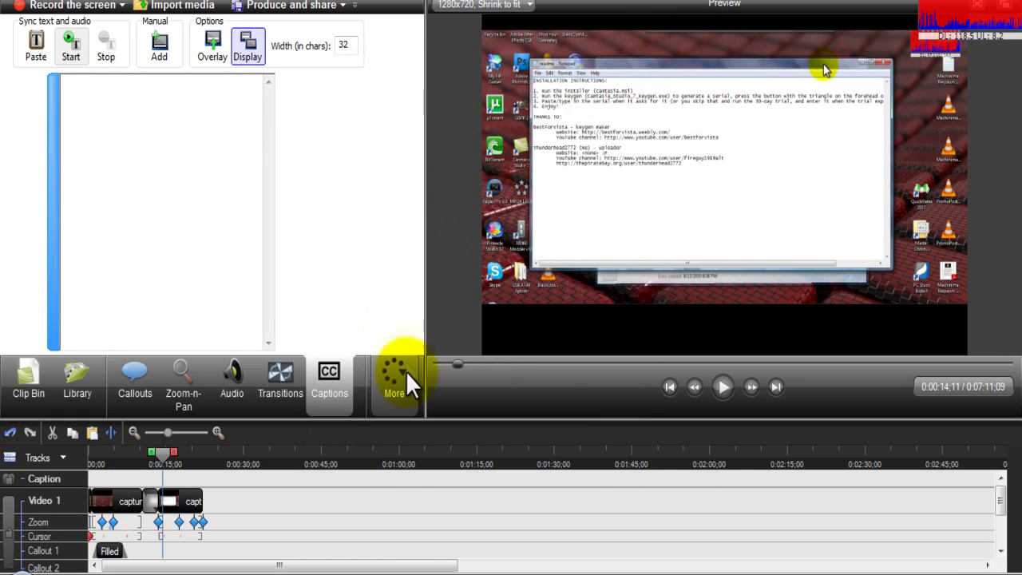
click(401, 374)
click(406, 496)
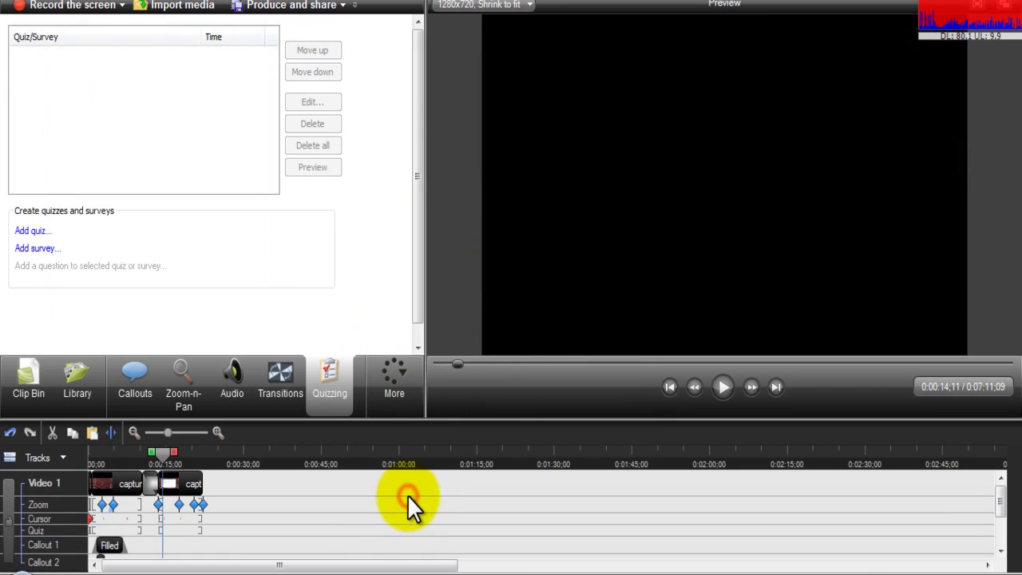
click(397, 371)
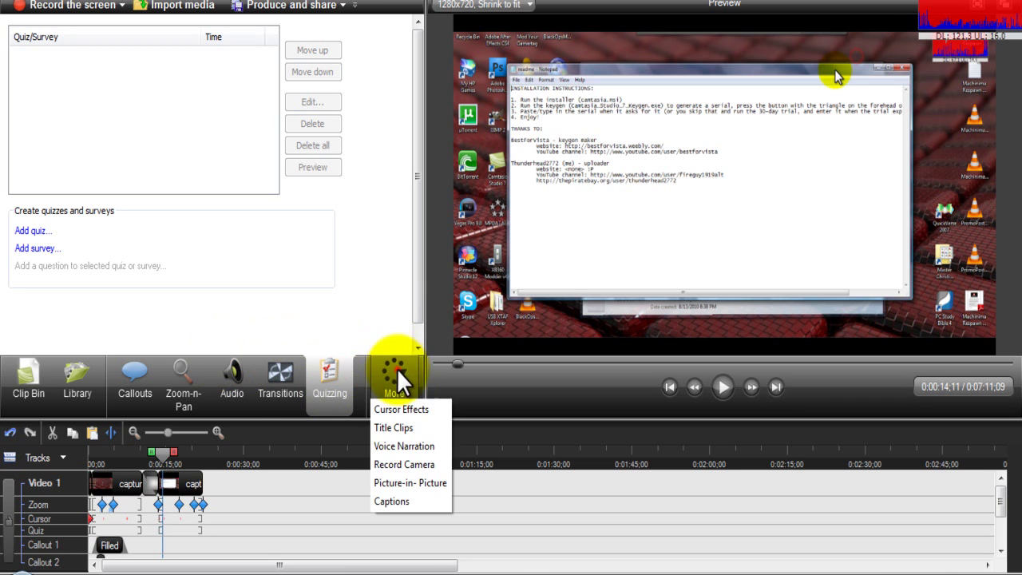
click(401, 409)
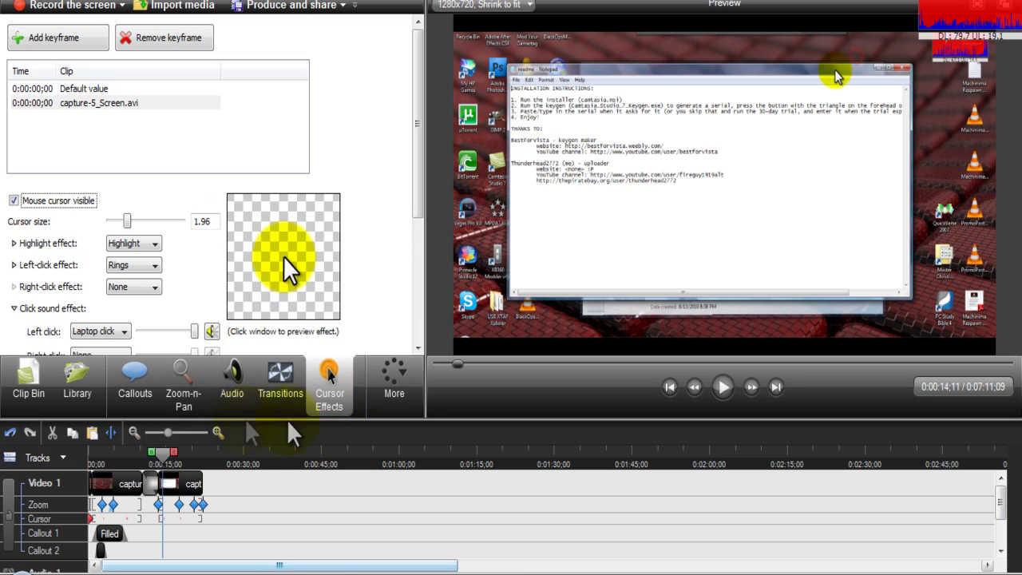
- On the magnified timeline, shorten the Filled Rounded Rectangle 2 callout to end at 0:00:07;08 and lengthen Pointy Arrow 1 to about 0:00:06
mouse_move(285, 395)
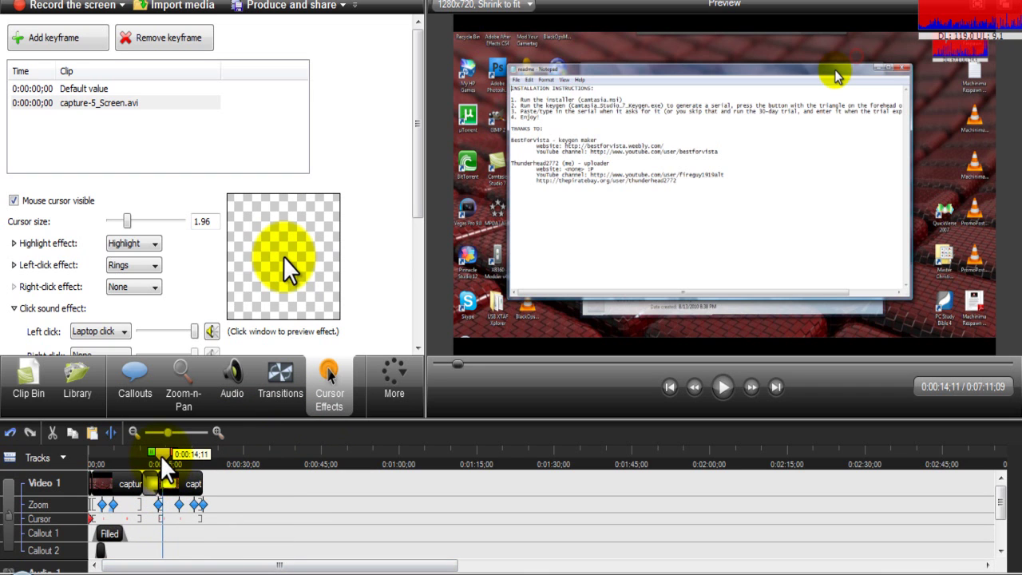
drag(150, 456, 99, 469)
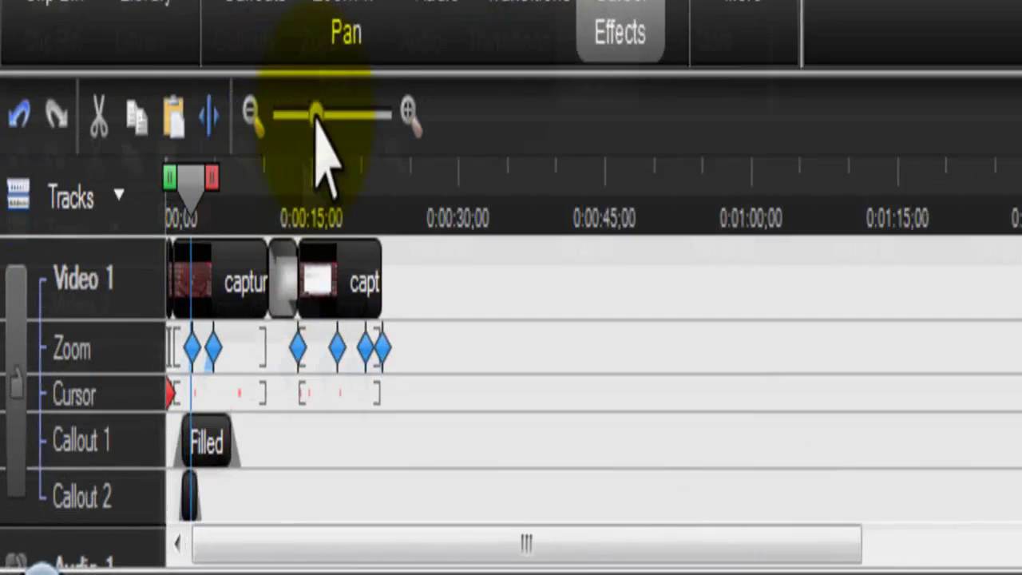
drag(316, 116, 349, 116)
click(703, 420)
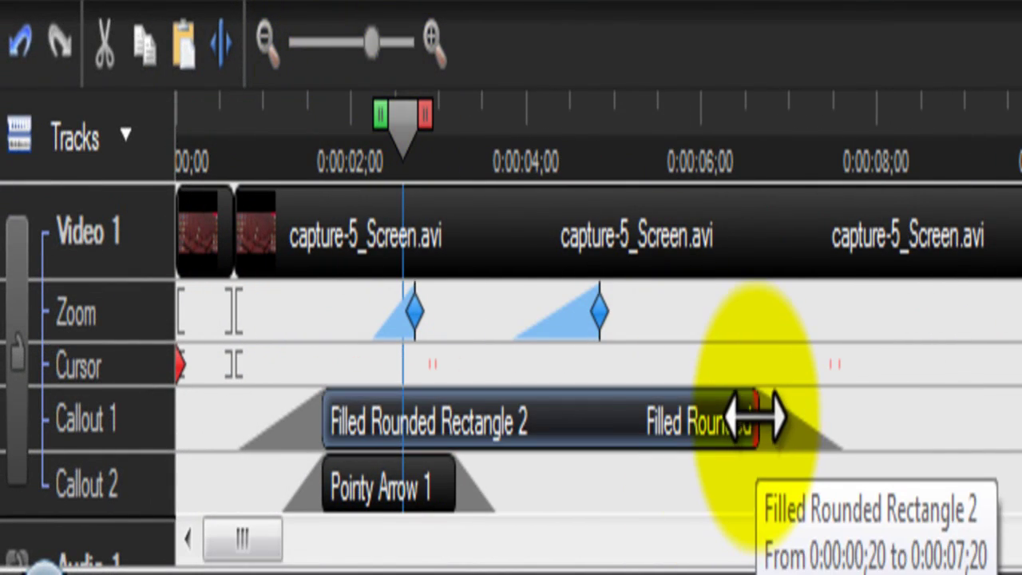
drag(757, 423, 721, 408)
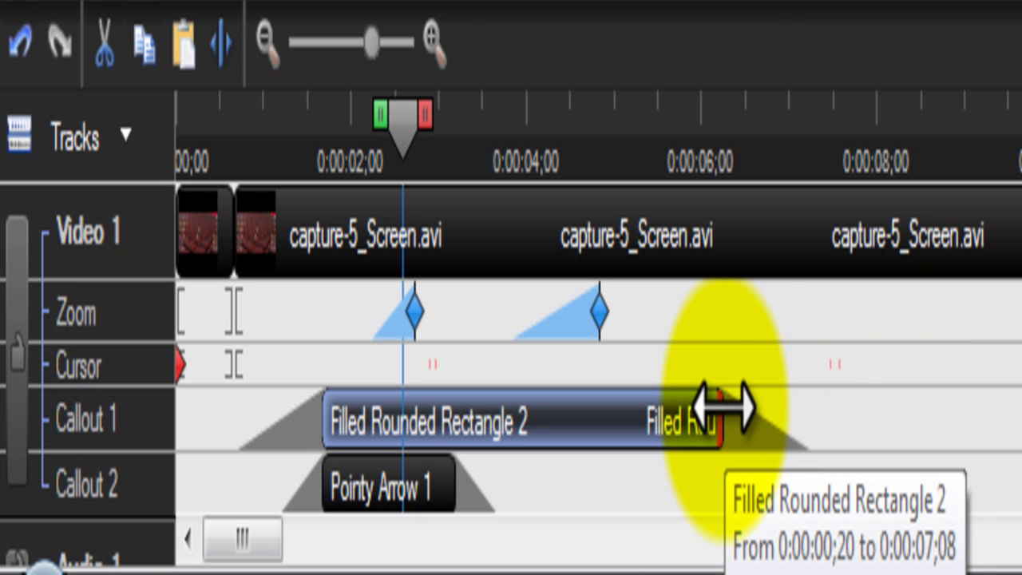
drag(456, 489, 1020, 495)
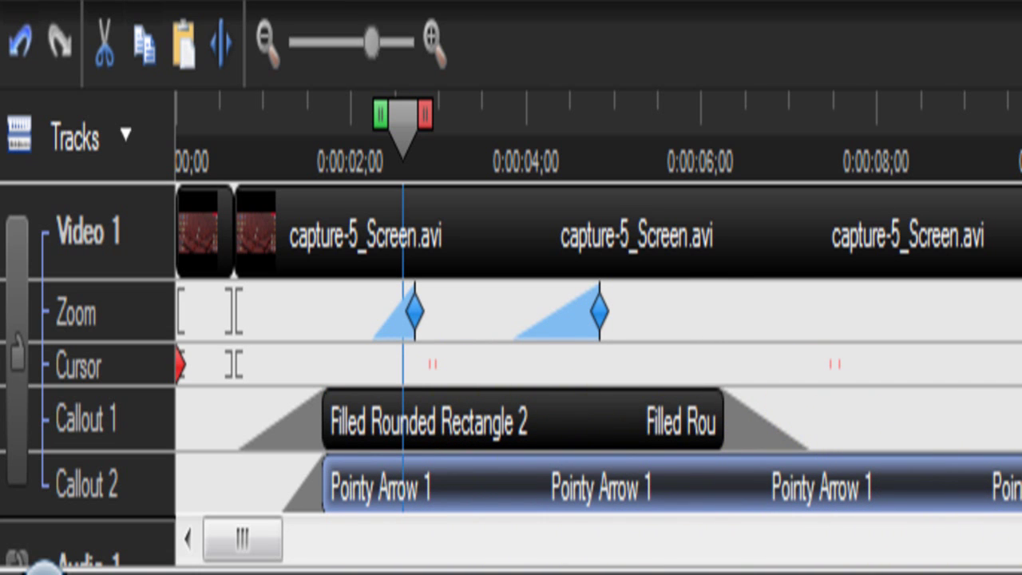
drag(1020, 495, 696, 479)
- Extend the end of the second clip on the Audio 1 track to about 0:00:36
scroll(599, 343, down, 4)
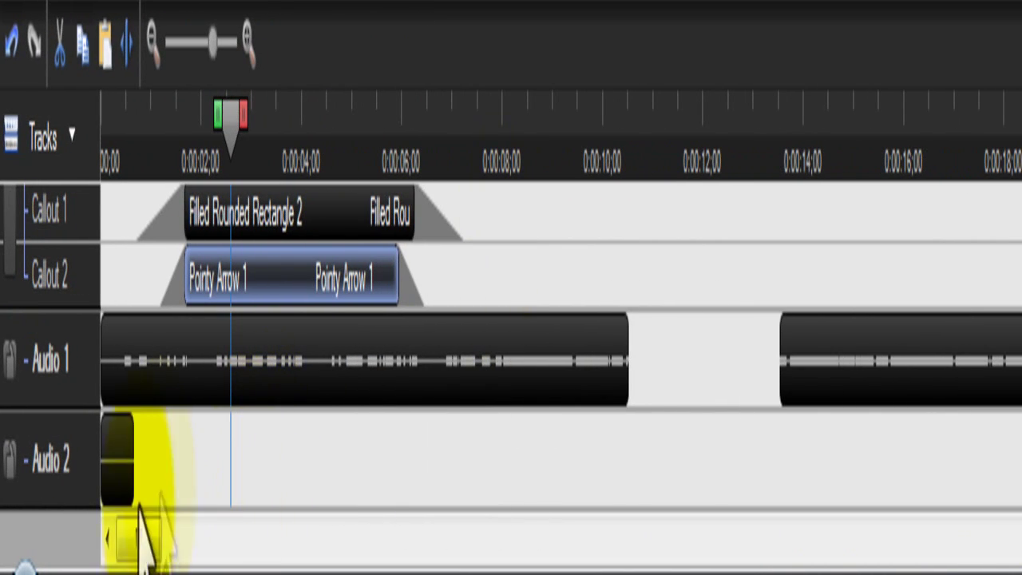
drag(144, 542, 182, 536)
drag(274, 365, 971, 382)
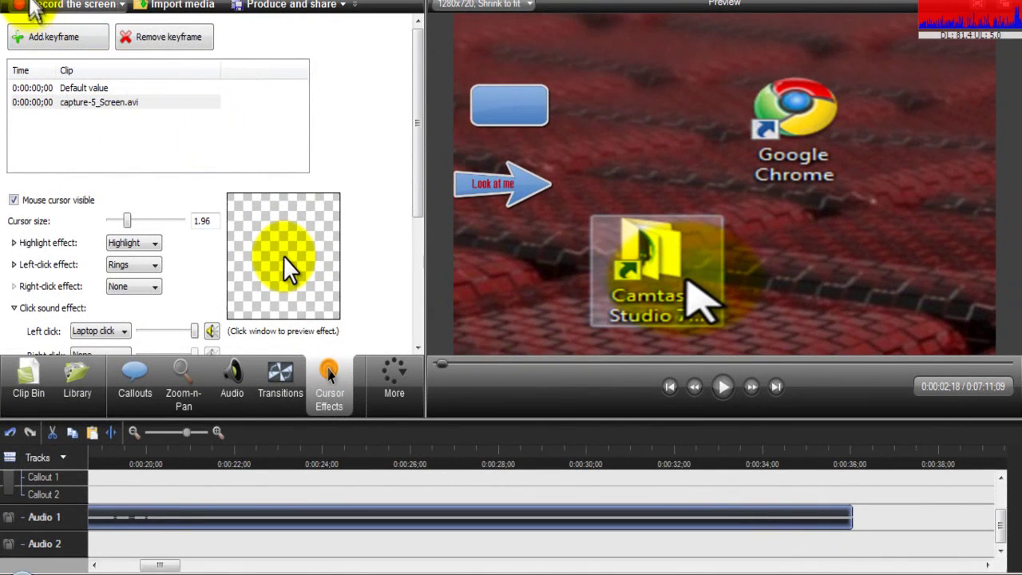
- Start Produce and Share for the current project to bring up the Production Wizard
click(12, 2)
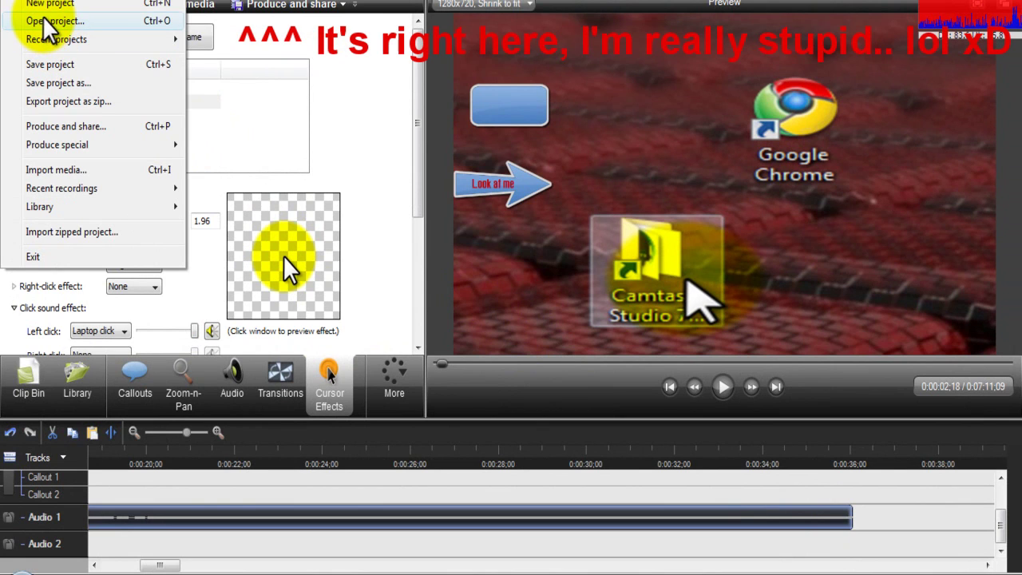
mouse_move(108, 152)
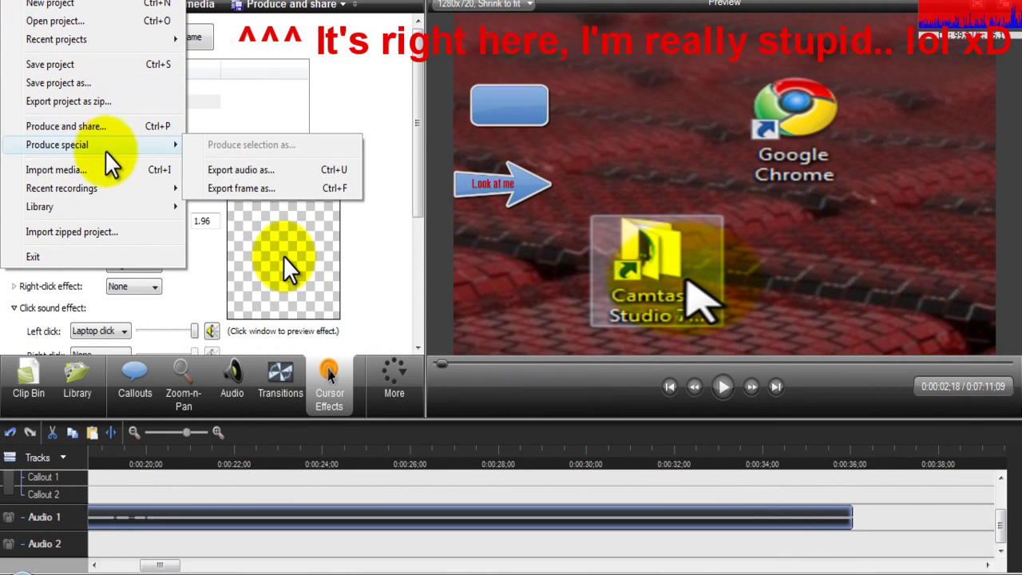
mouse_move(101, 193)
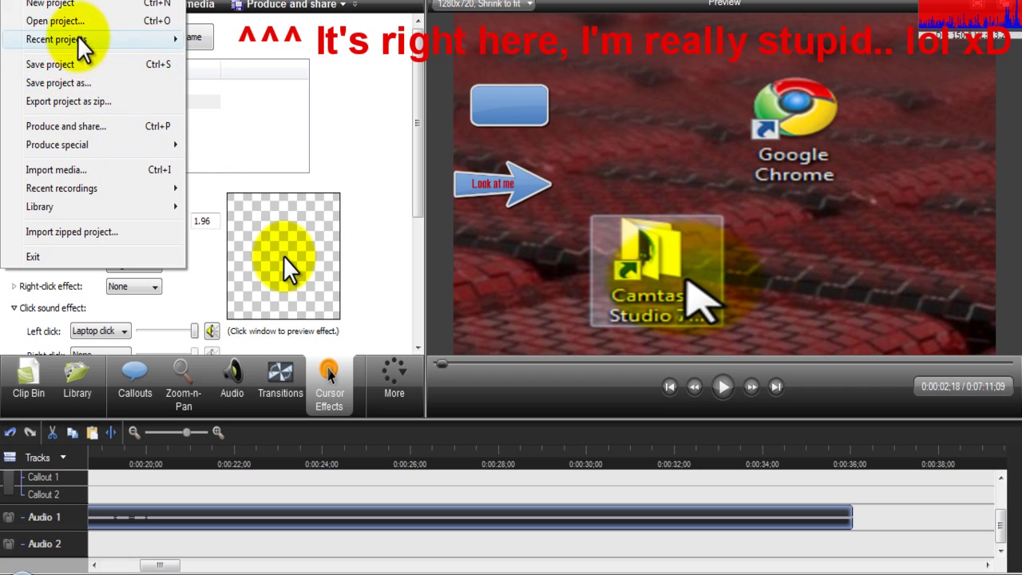
mouse_move(38, 2)
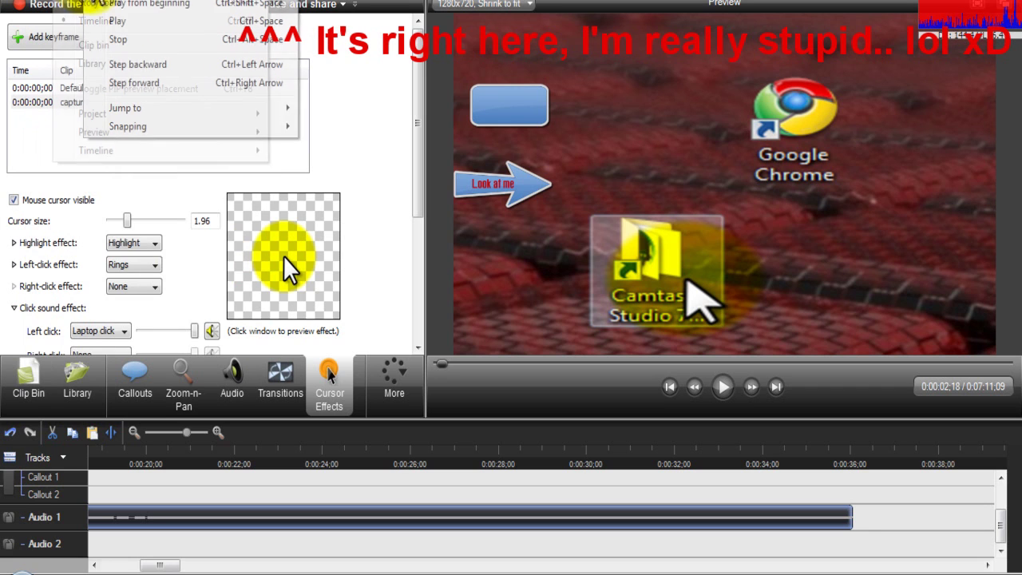
mouse_move(4, 2)
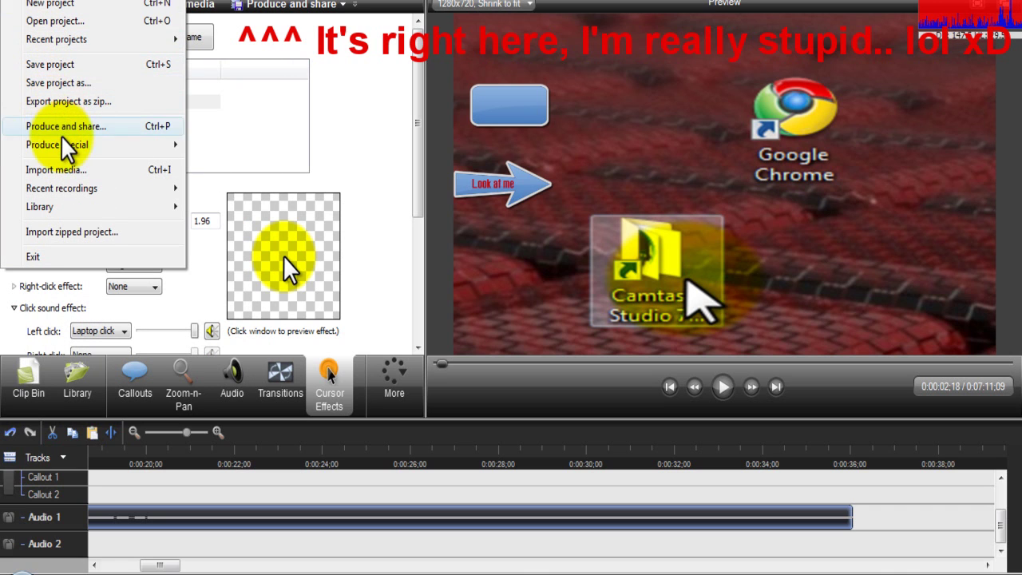
mouse_move(63, 150)
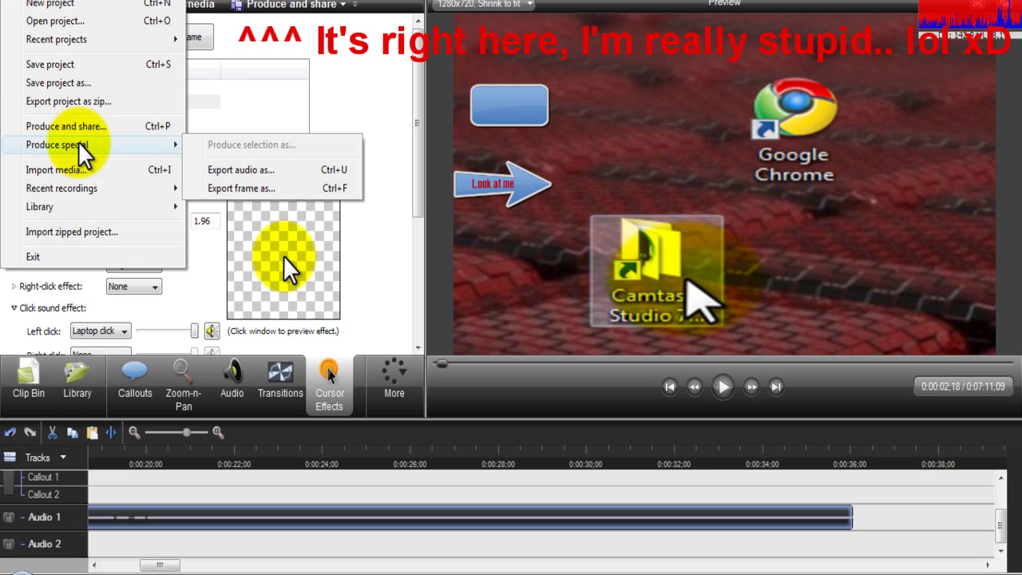
click(69, 127)
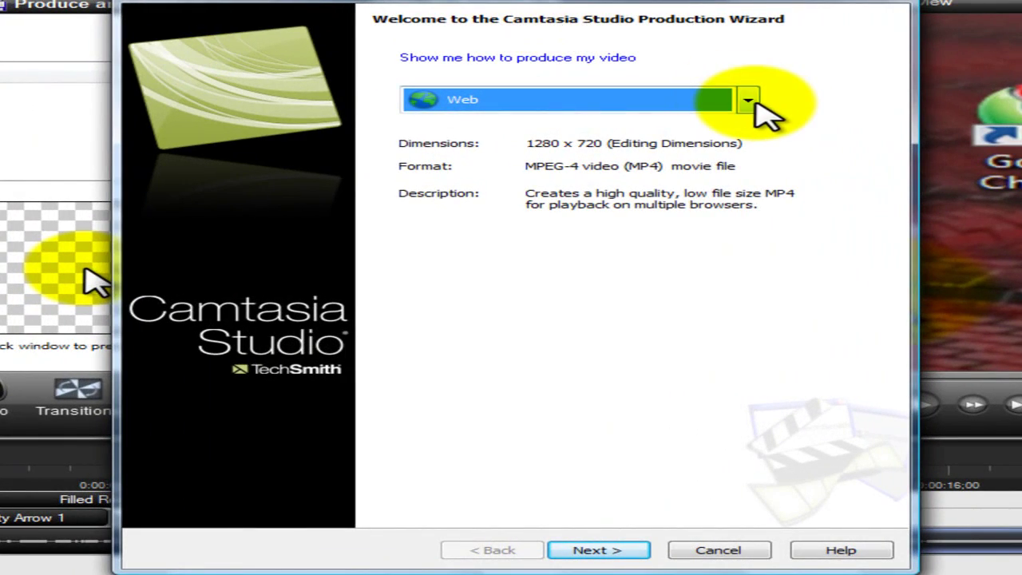
- Choose custom production settings for the video and select WMV - Windows Media video as the output format
click(748, 101)
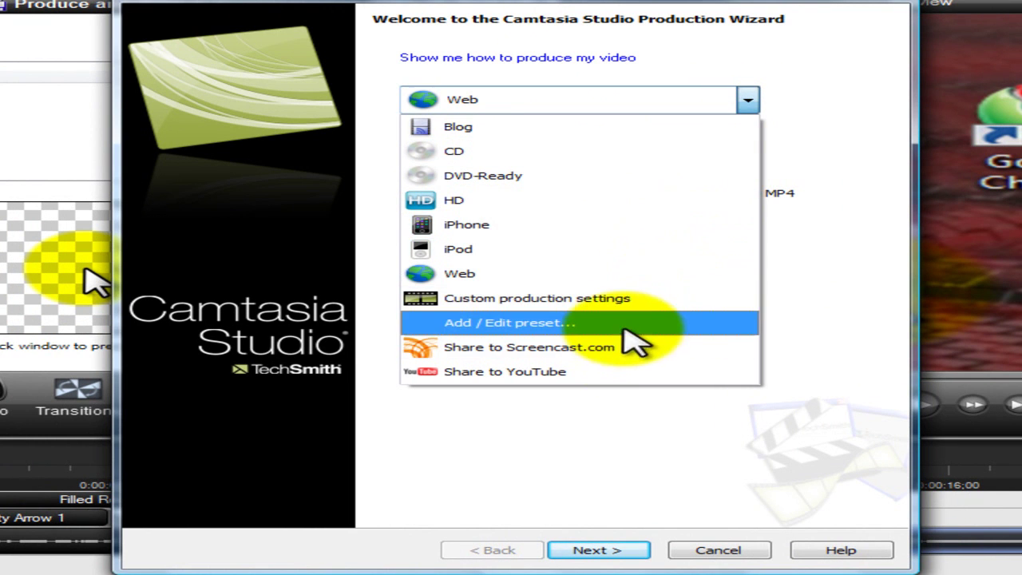
click(643, 299)
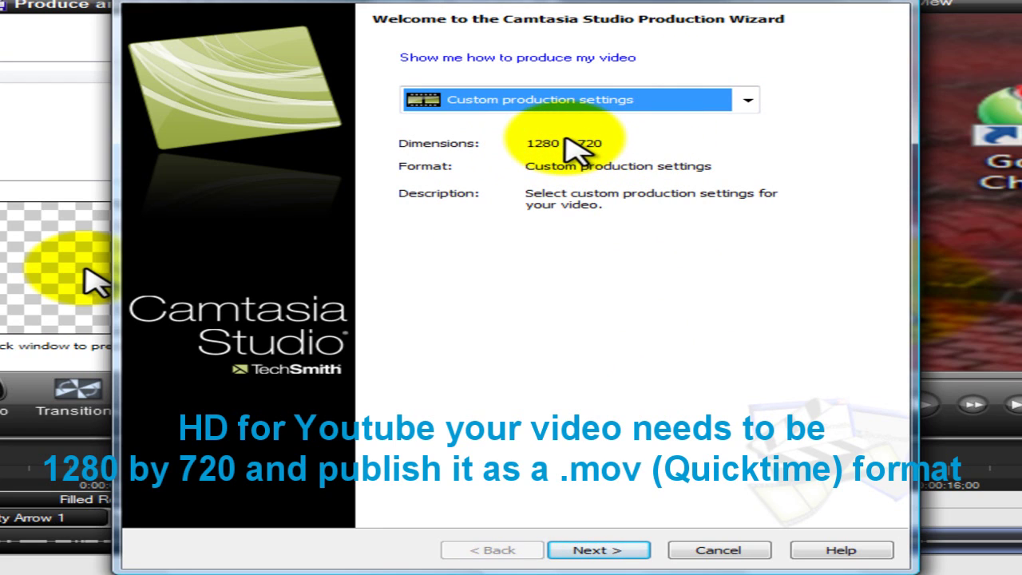
click(597, 550)
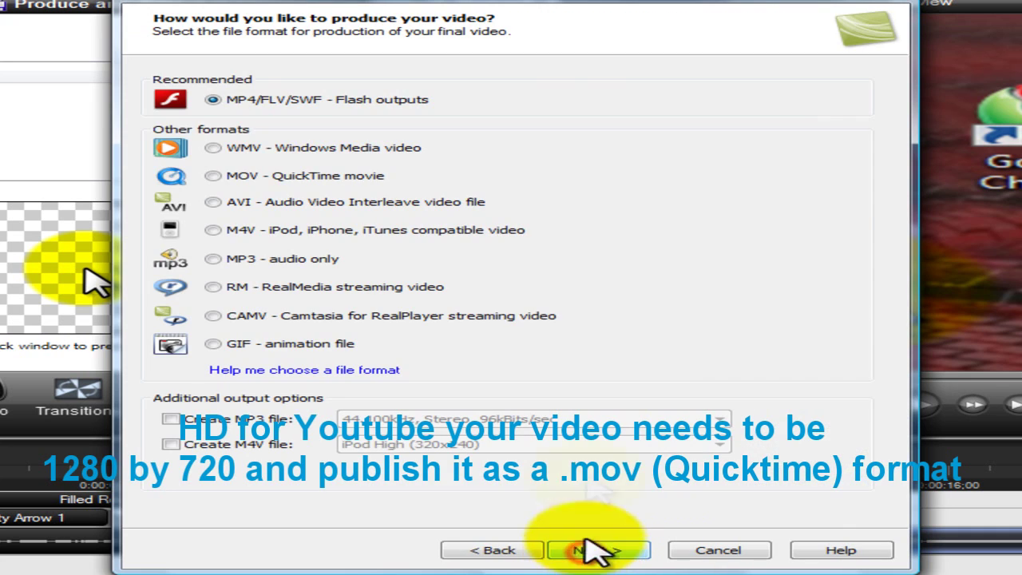
click(211, 149)
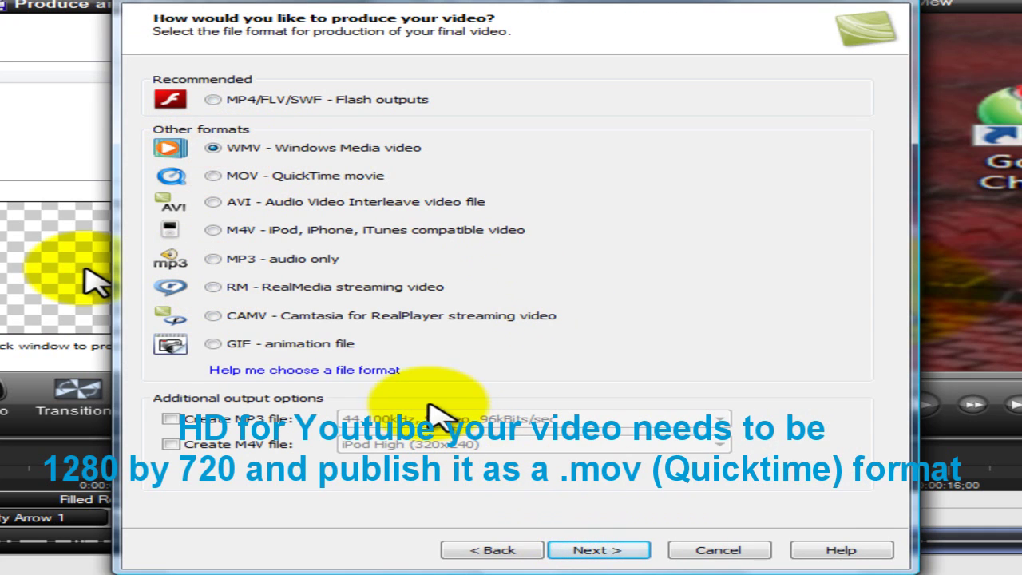